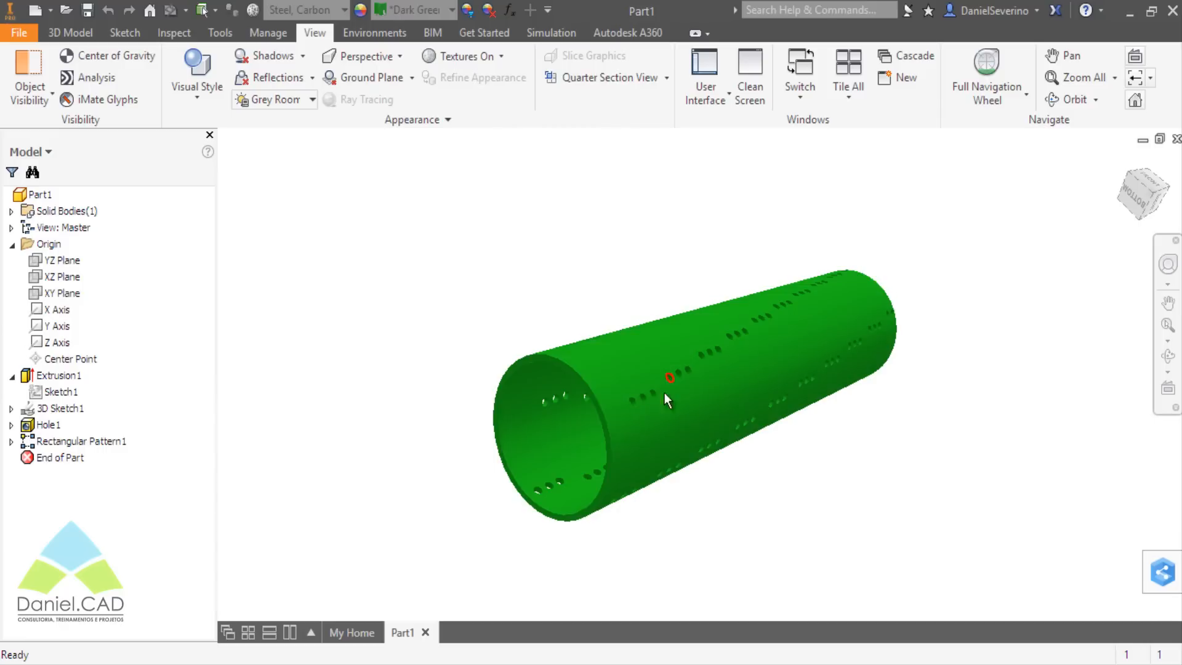
Examine the finished perforated tube and the path of its hole rows, from the side and along its axis.
scroll(726, 489, up, 1)
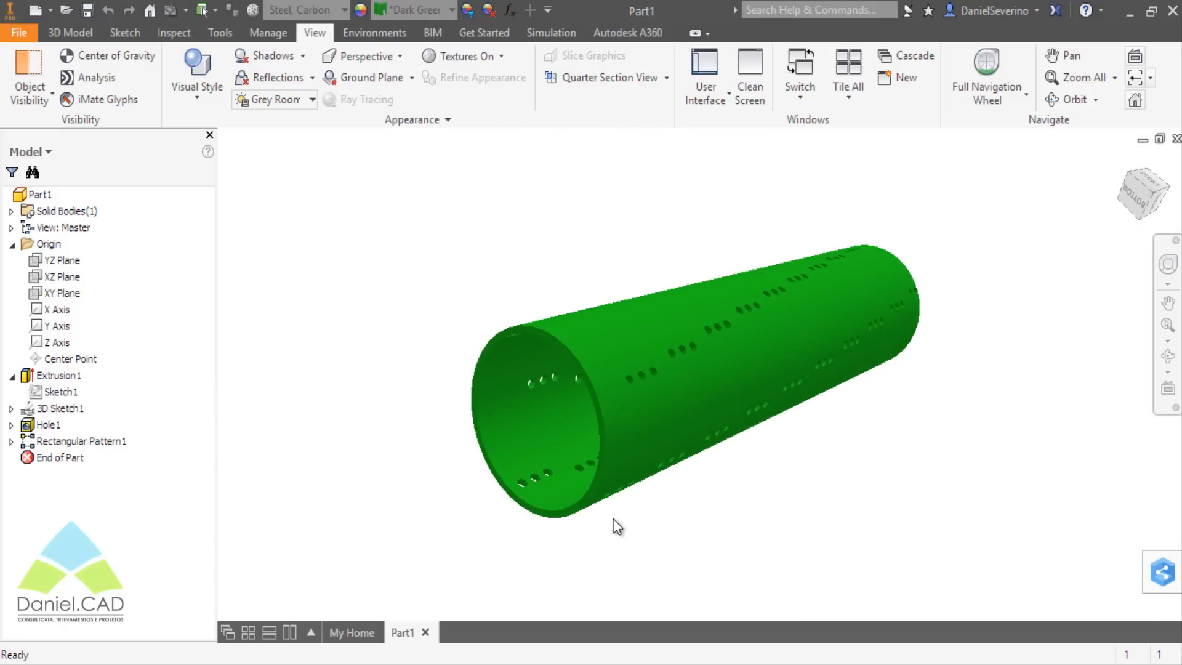
shift+middle_drag(615, 525, 689, 504)
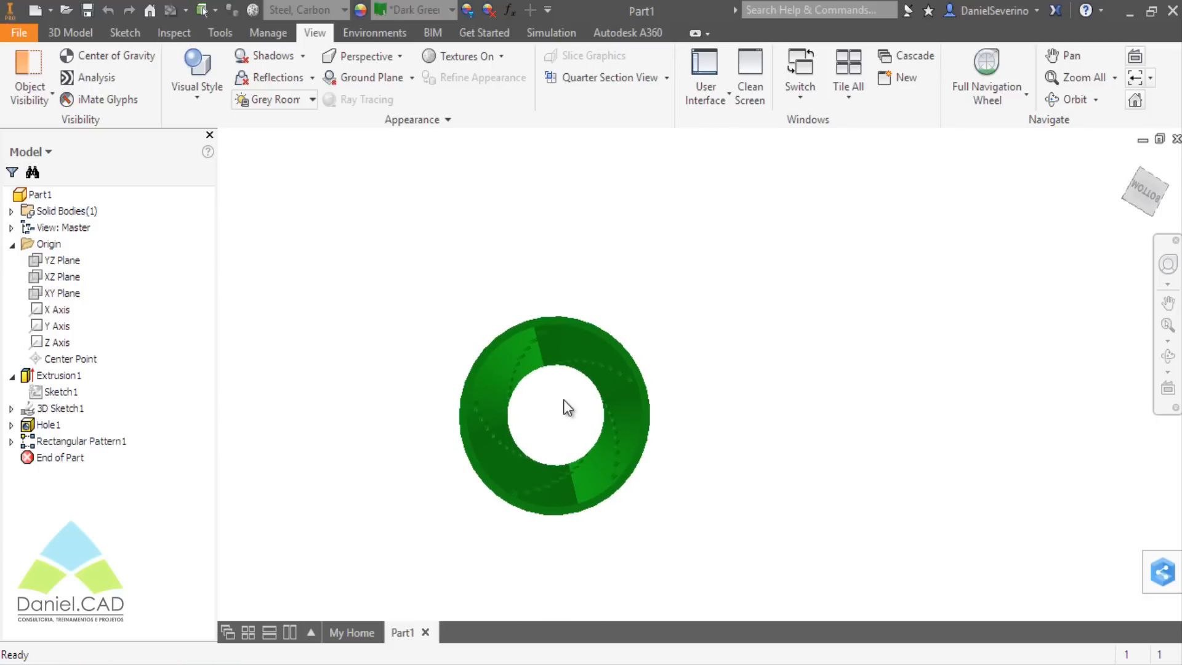
scroll(563, 424, up, 3)
middle_drag(565, 426, 610, 410)
scroll(610, 410, down, 3)
shift+middle_drag(847, 405, 785, 430)
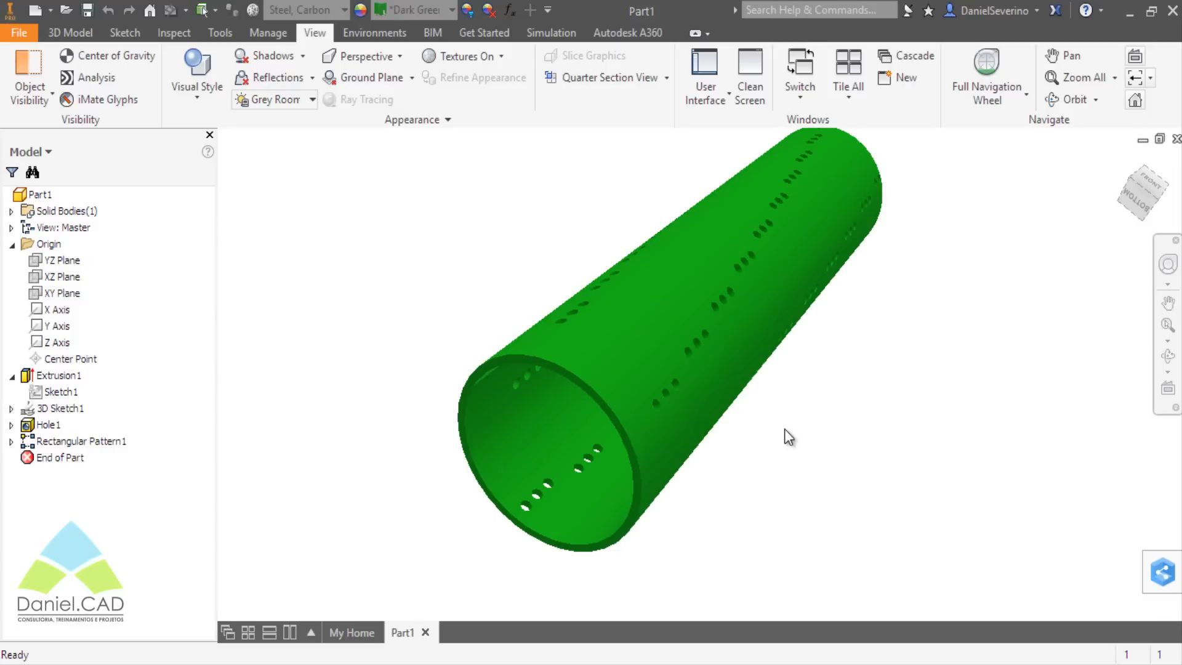
middle_drag(784, 428, 768, 469)
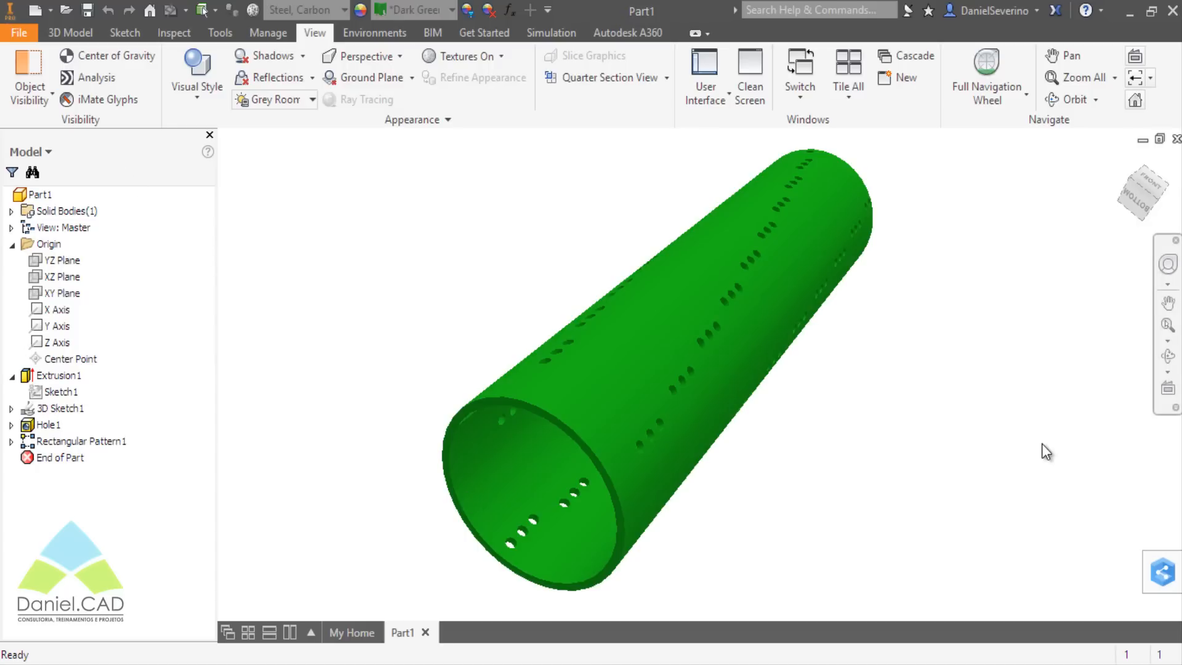
Create a new part from the Standard (mm).ipt template and start a 2D sketch on the XZ plane.
click(34, 10)
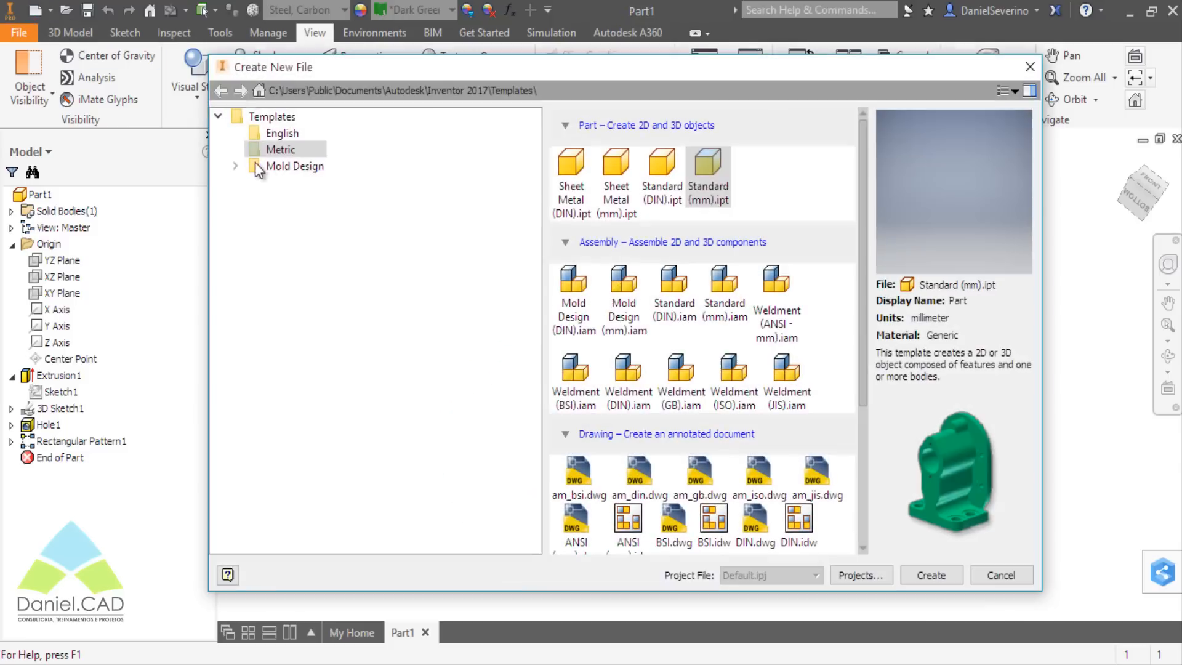
click(924, 574)
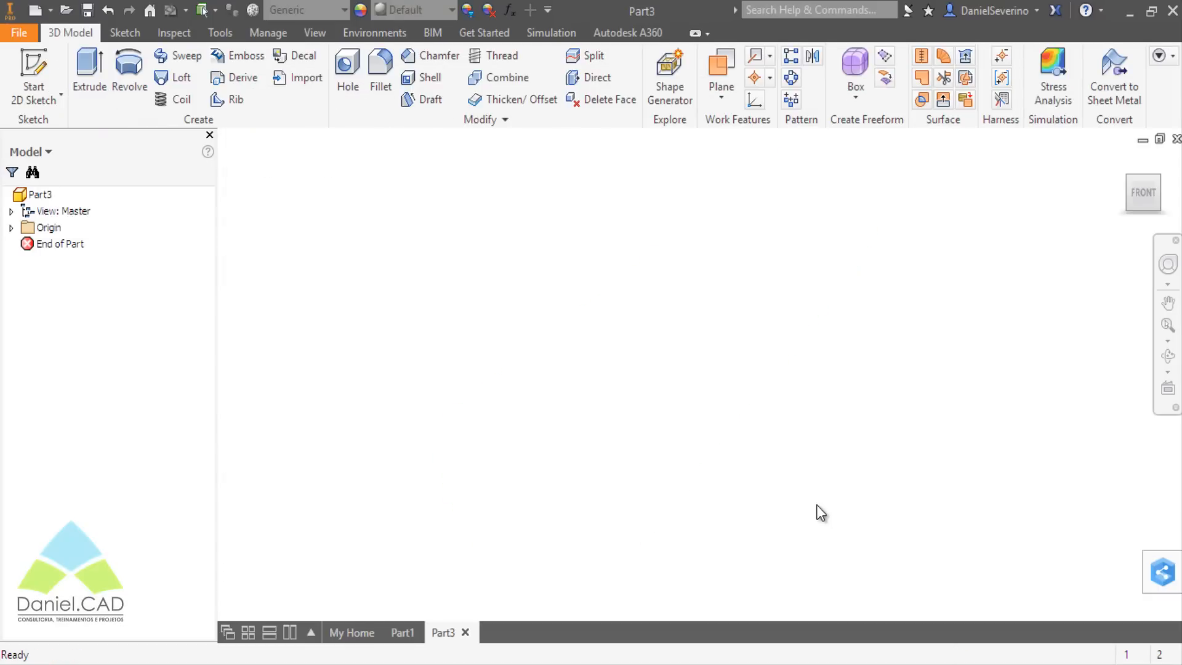
click(32, 71)
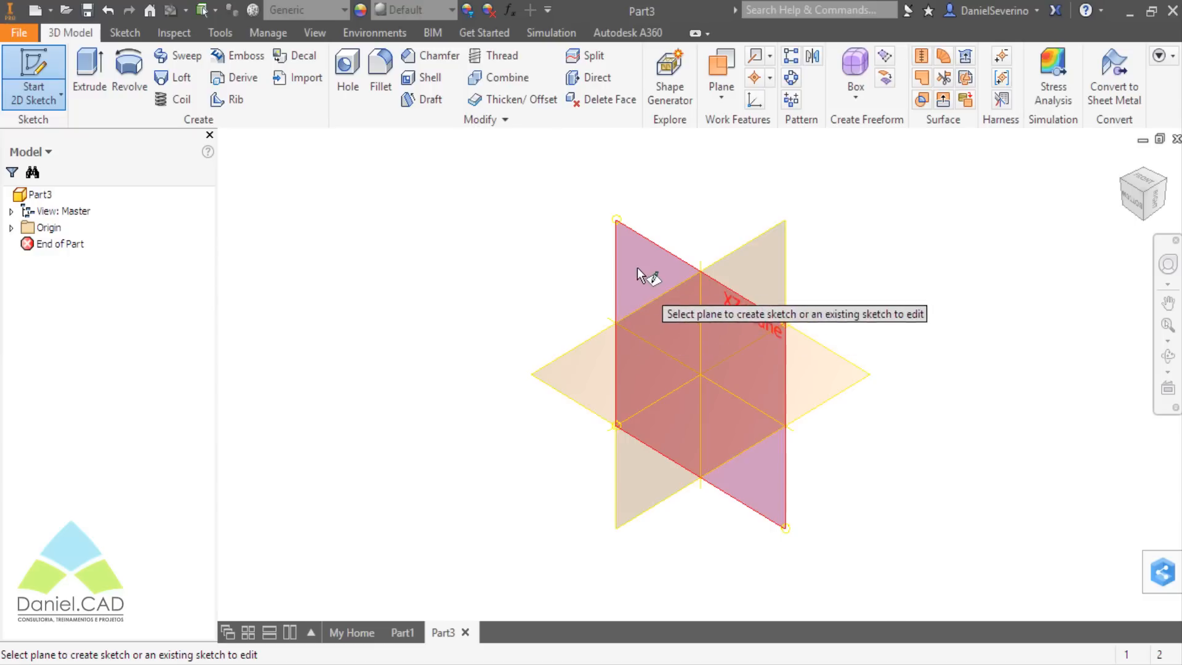
click(748, 346)
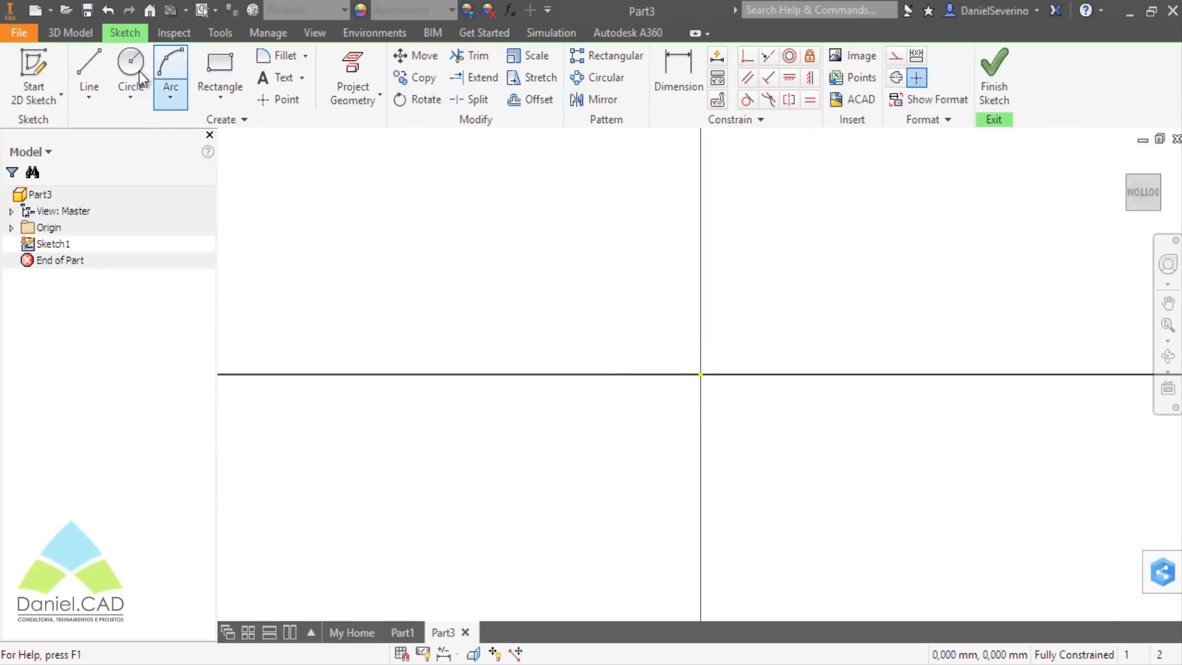
Draw a circle with a 50 mm diameter centred on the sketch origin.
click(140, 78)
click(700, 373)
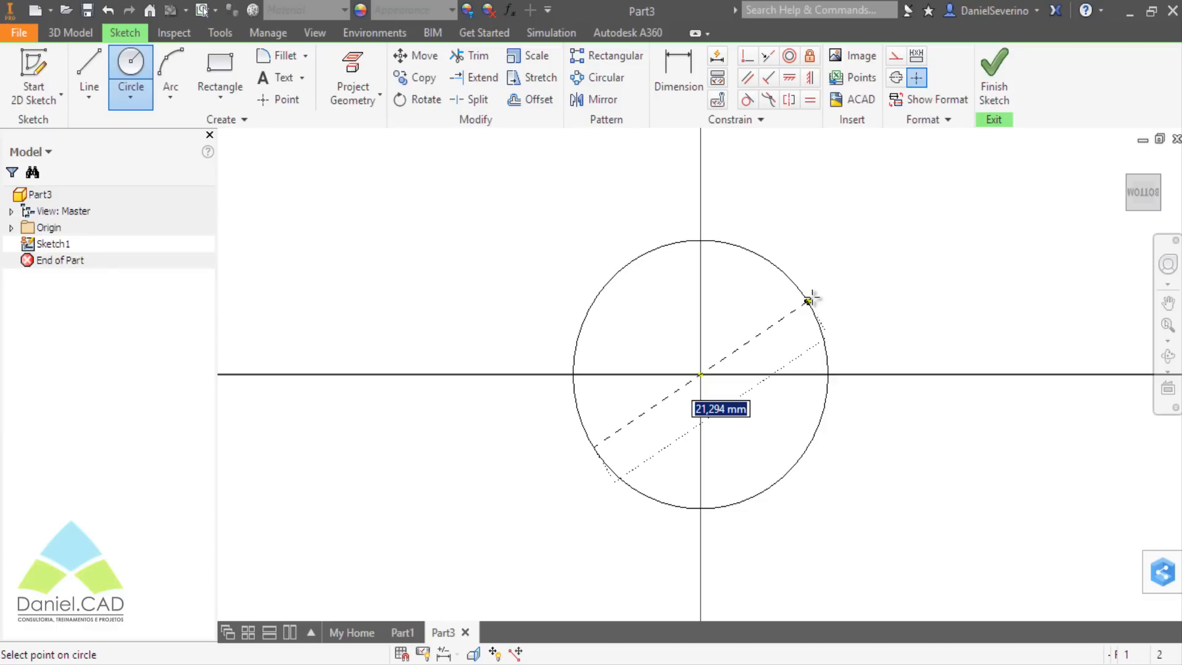
text(50)
key(Return)
key(Escape)
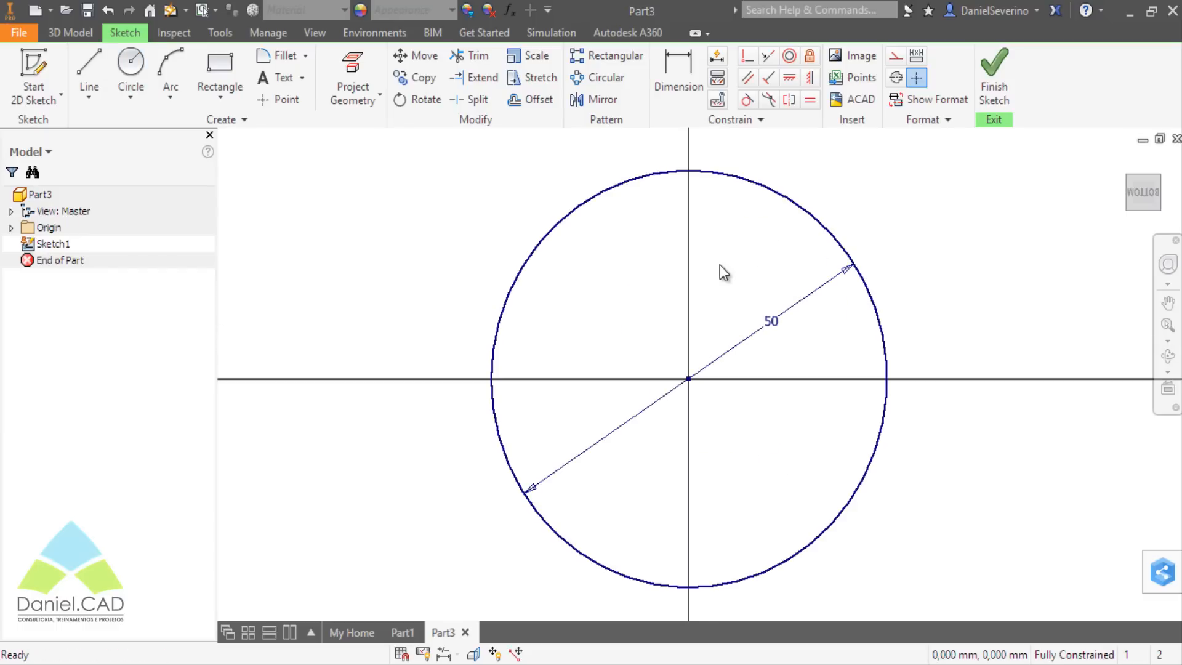
Offset the 50 mm circle inward by 2 mm and finish the sketch.
key(o)
click(773, 193)
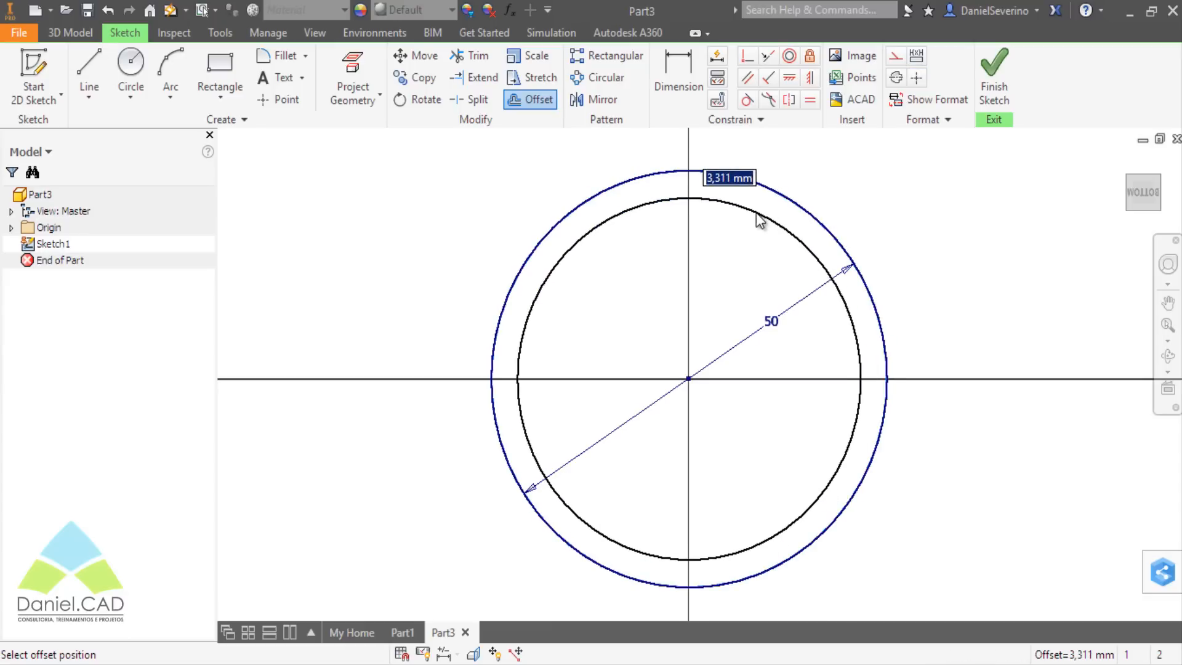
text(2)
key(Return)
key(Escape)
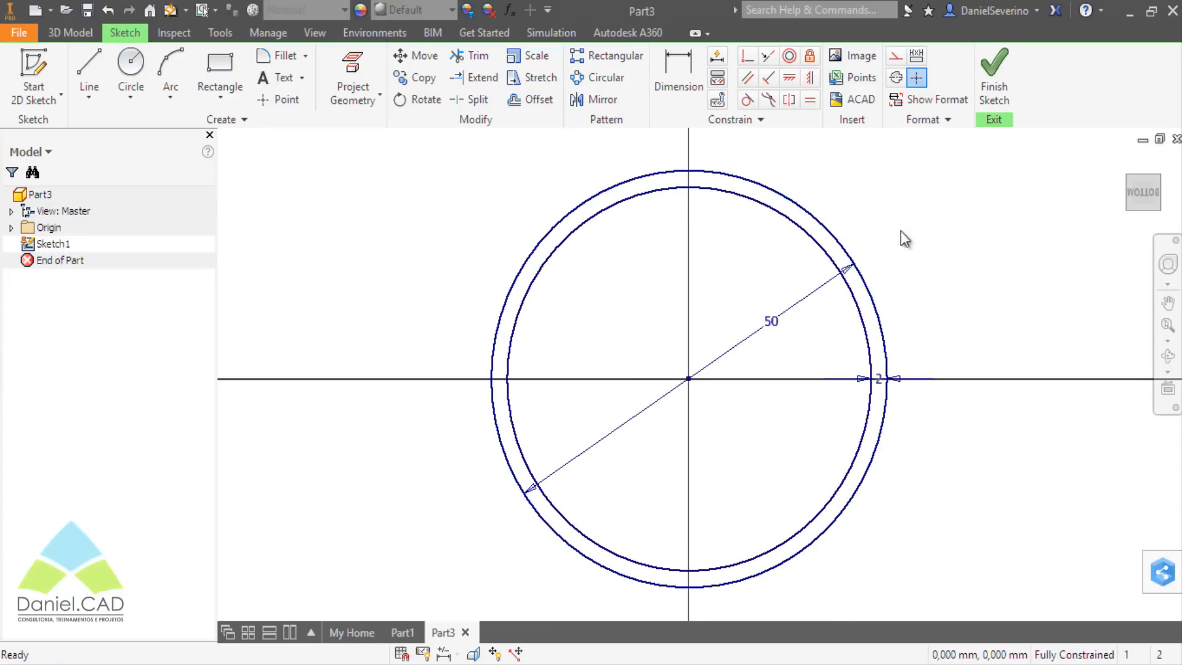
click(992, 92)
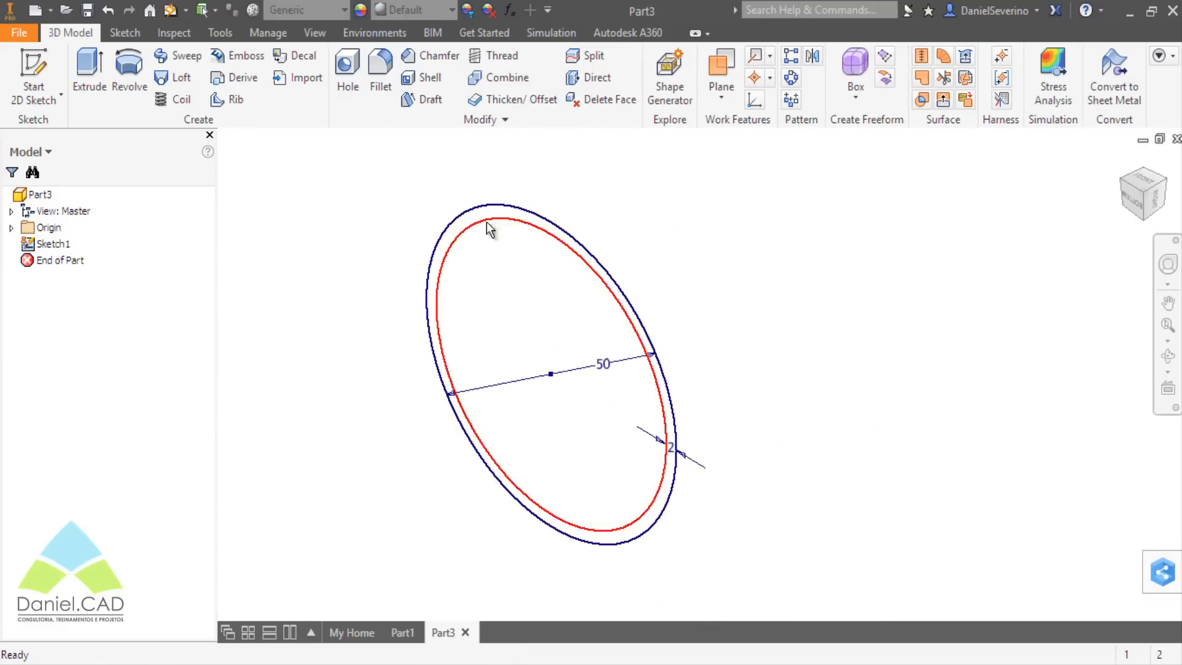
Extrude the ring profile 200 mm as a solid tube.
click(86, 83)
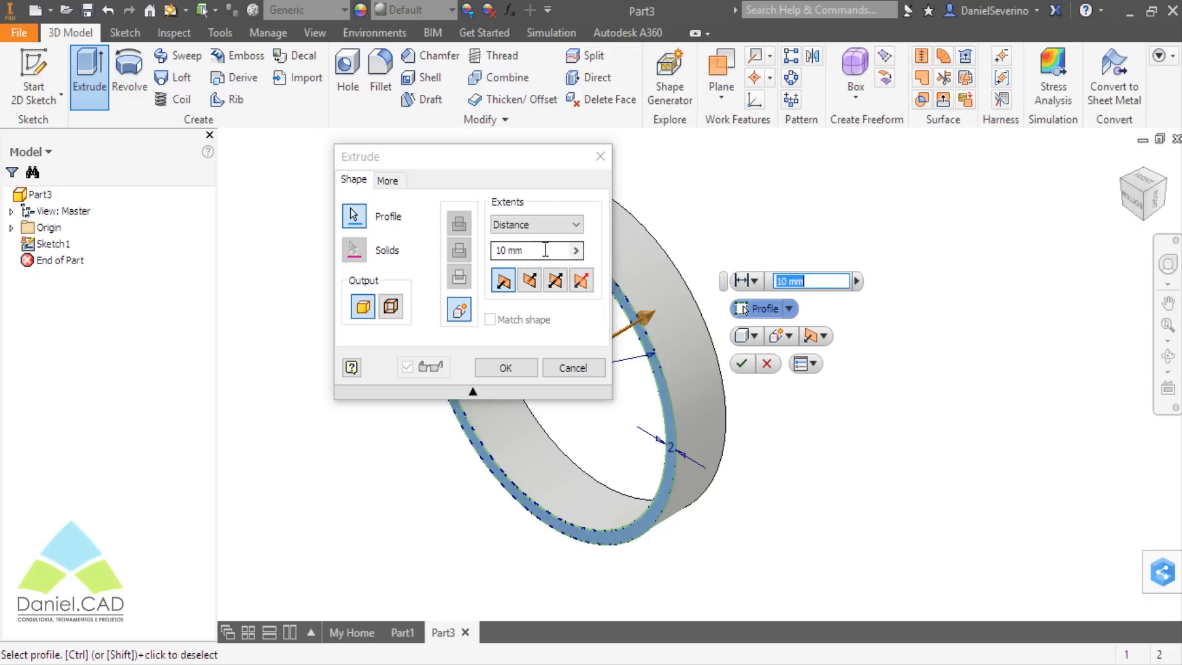
click(444, 249)
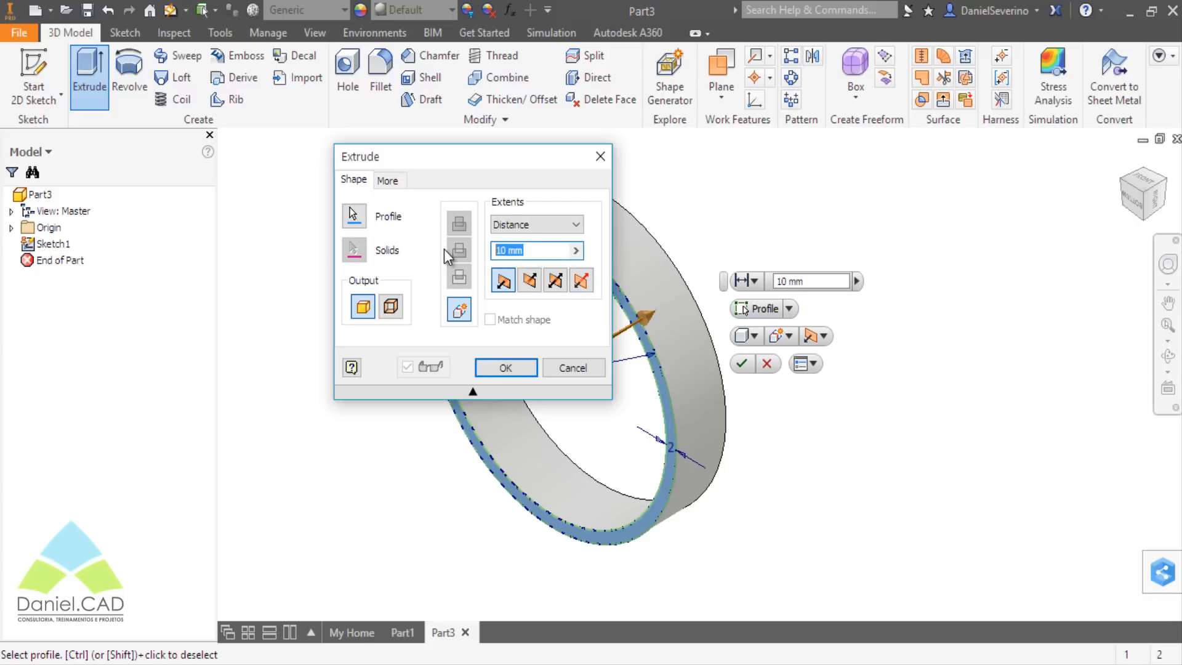
text(200)
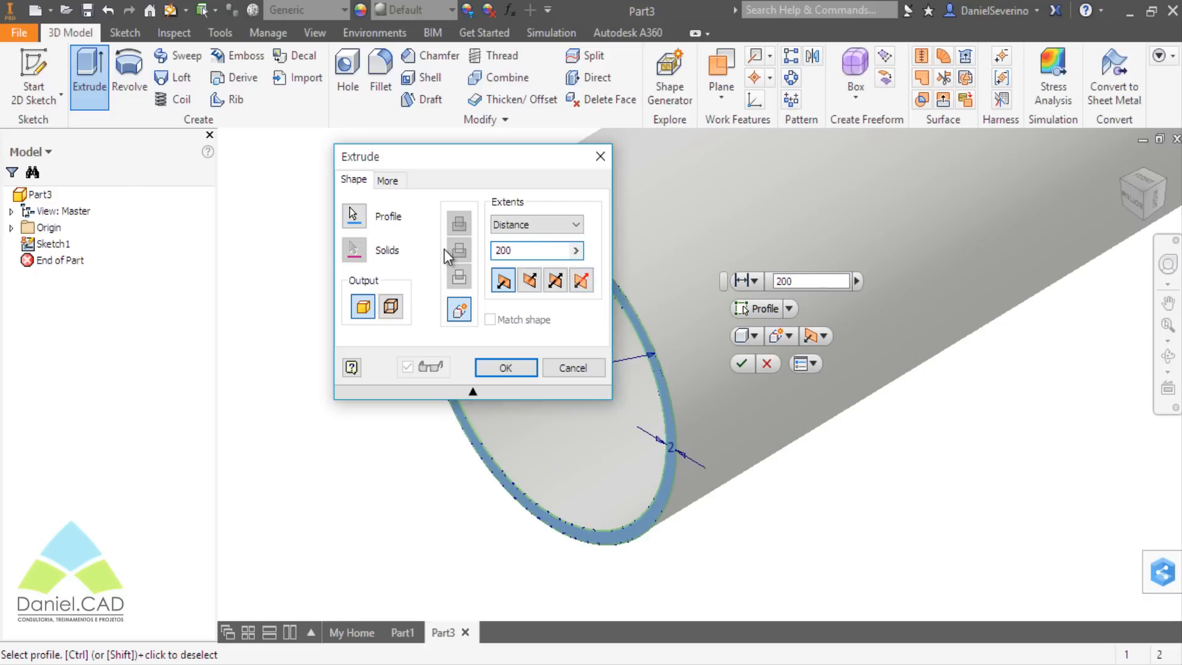
scroll(896, 404, down, 3)
middle_drag(797, 458, 525, 547)
middle_drag(724, 449, 719, 460)
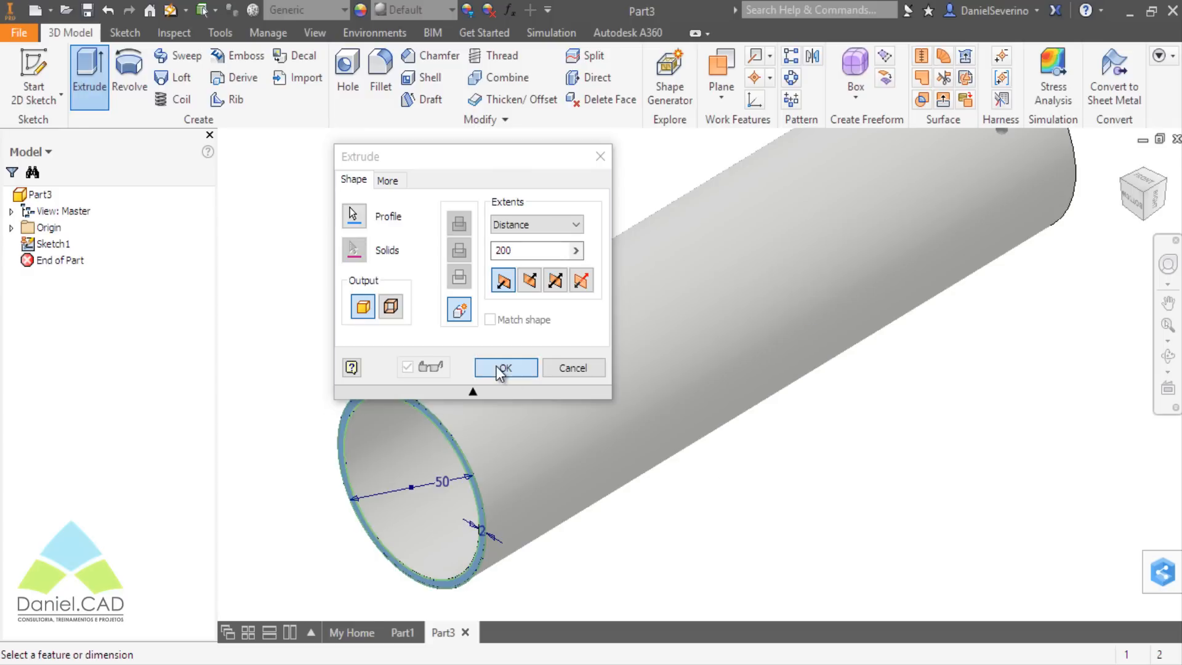
click(501, 367)
middle_click(716, 464)
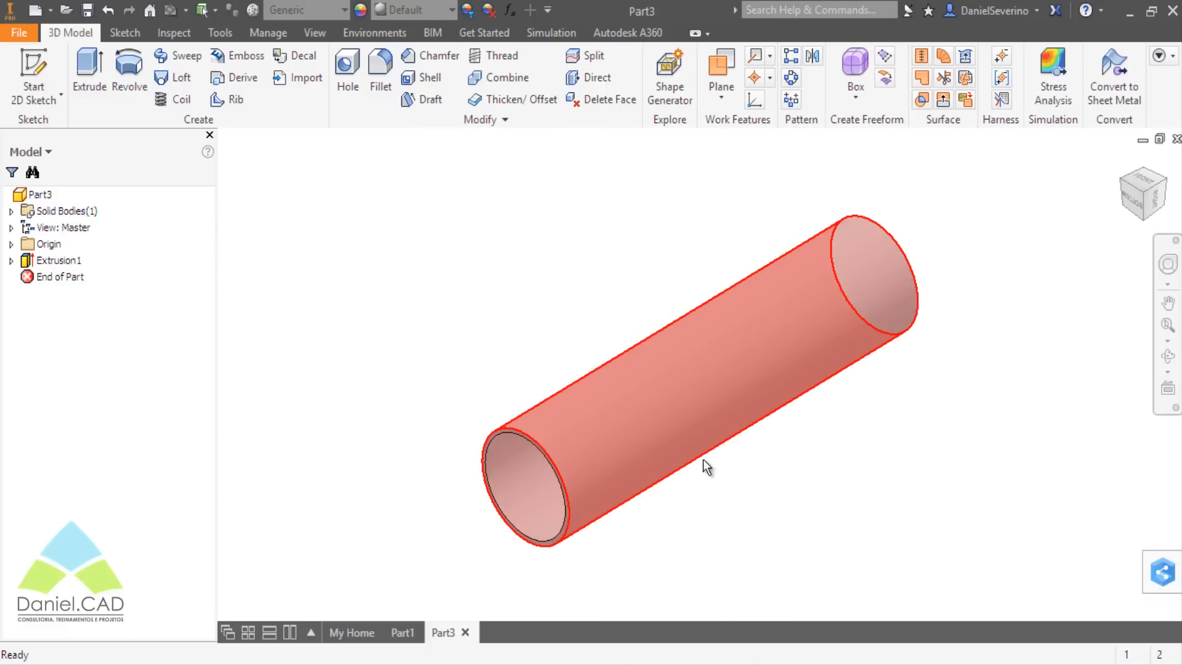
mouse_move(705, 465)
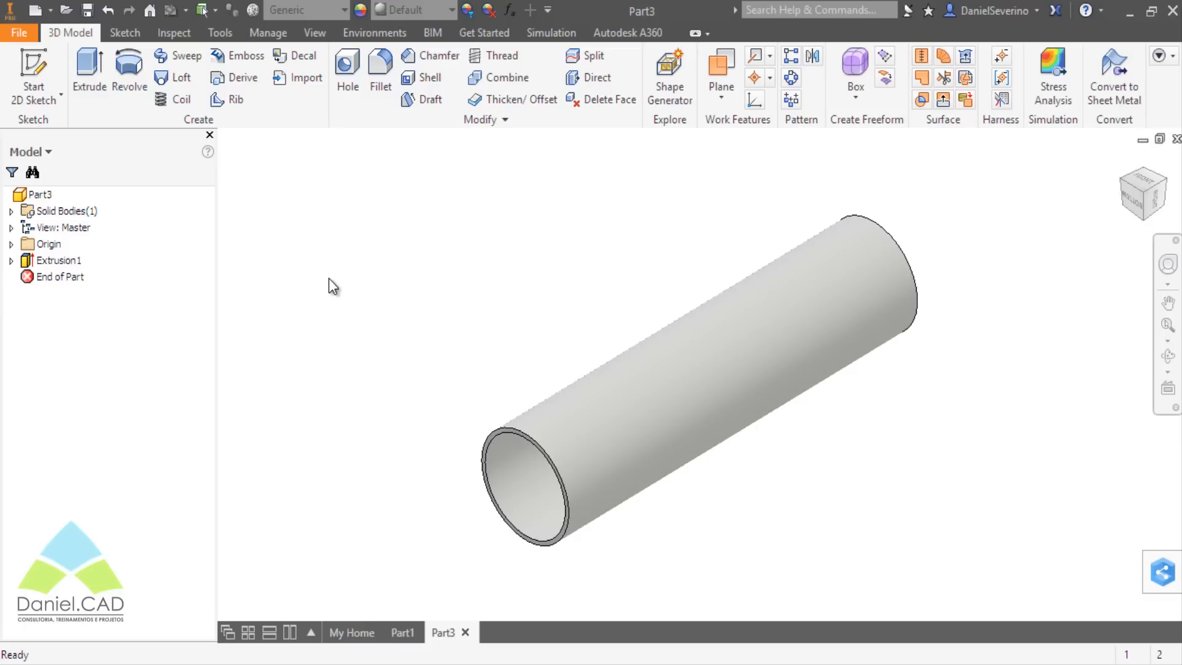
Start a 3D sketch and a Helical Curve defined by Revolution and Height.
click(61, 96)
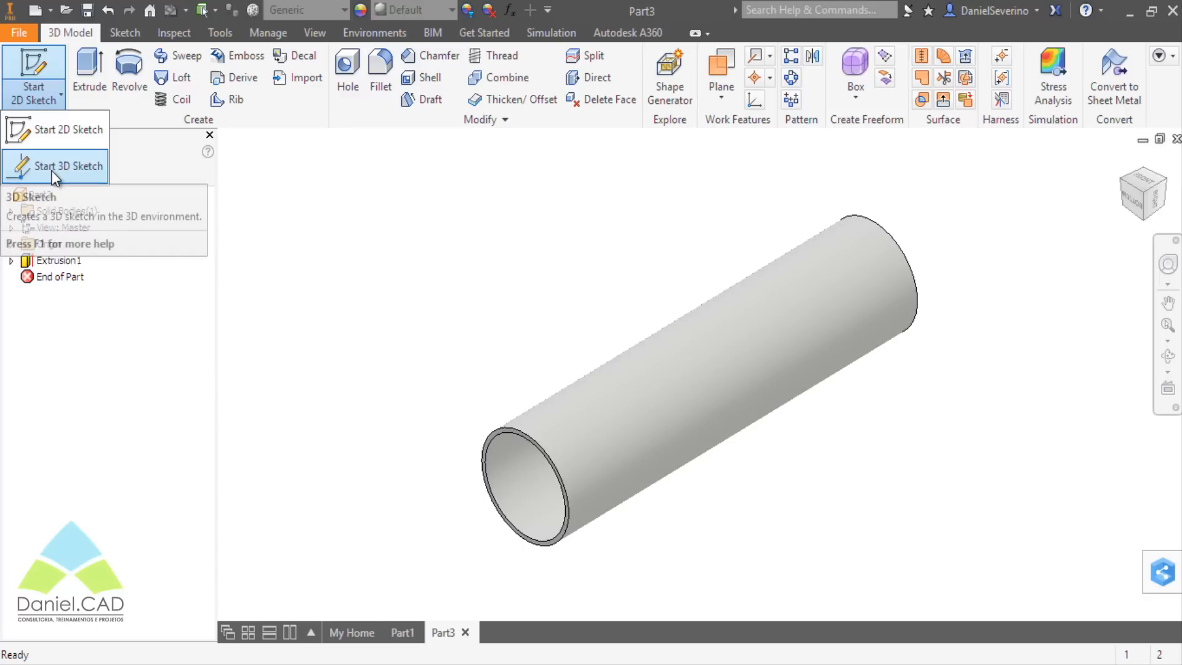
click(86, 166)
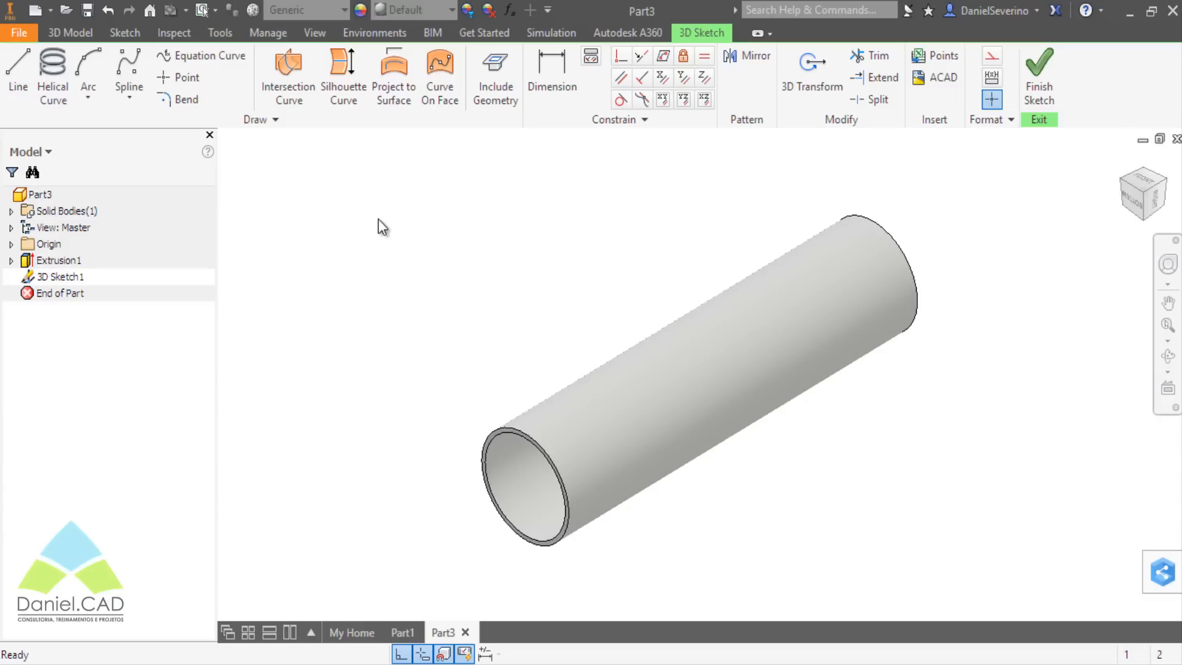
click(51, 80)
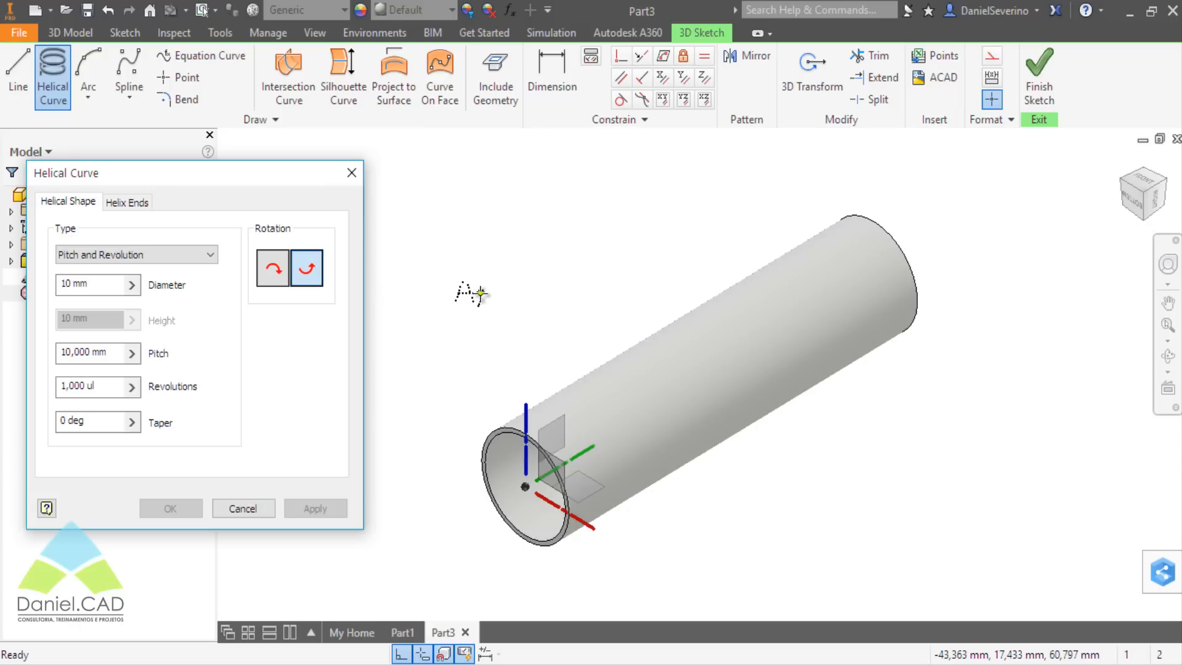
middle_drag(441, 345, 422, 271)
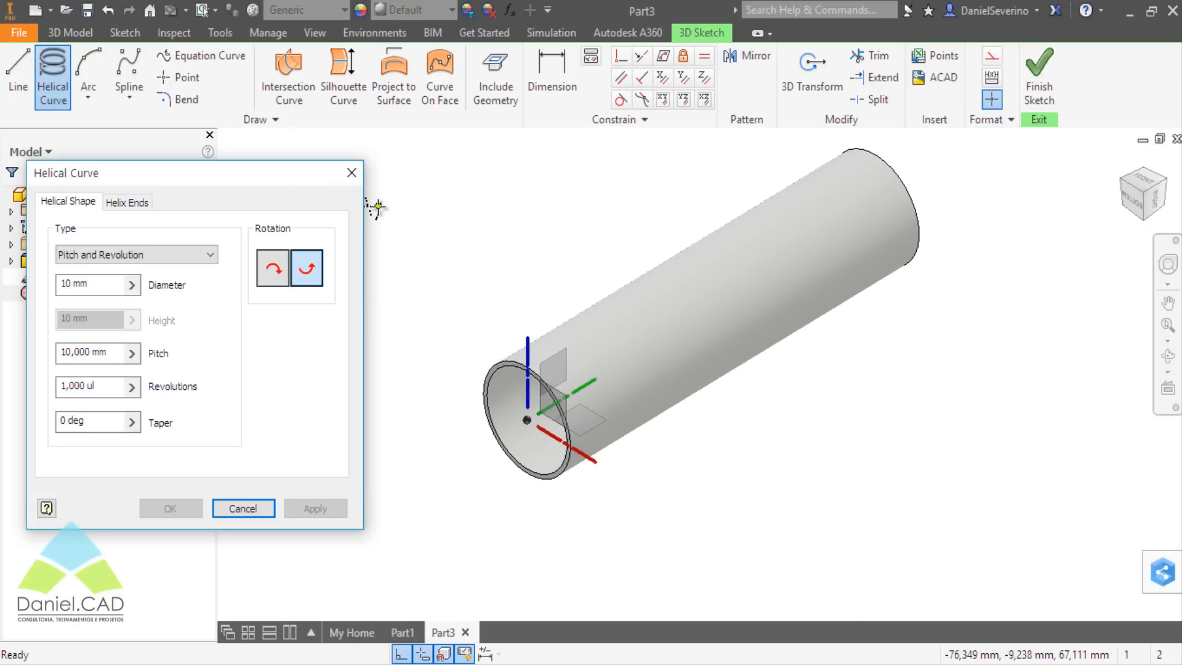
drag(290, 172, 361, 193)
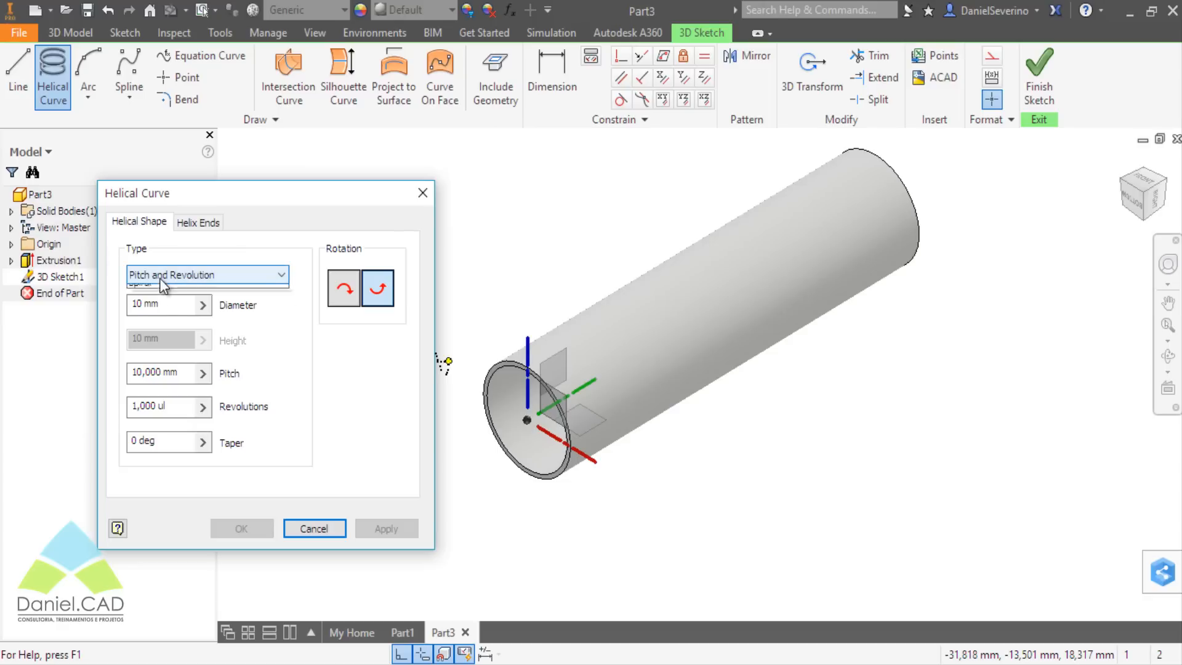
click(280, 275)
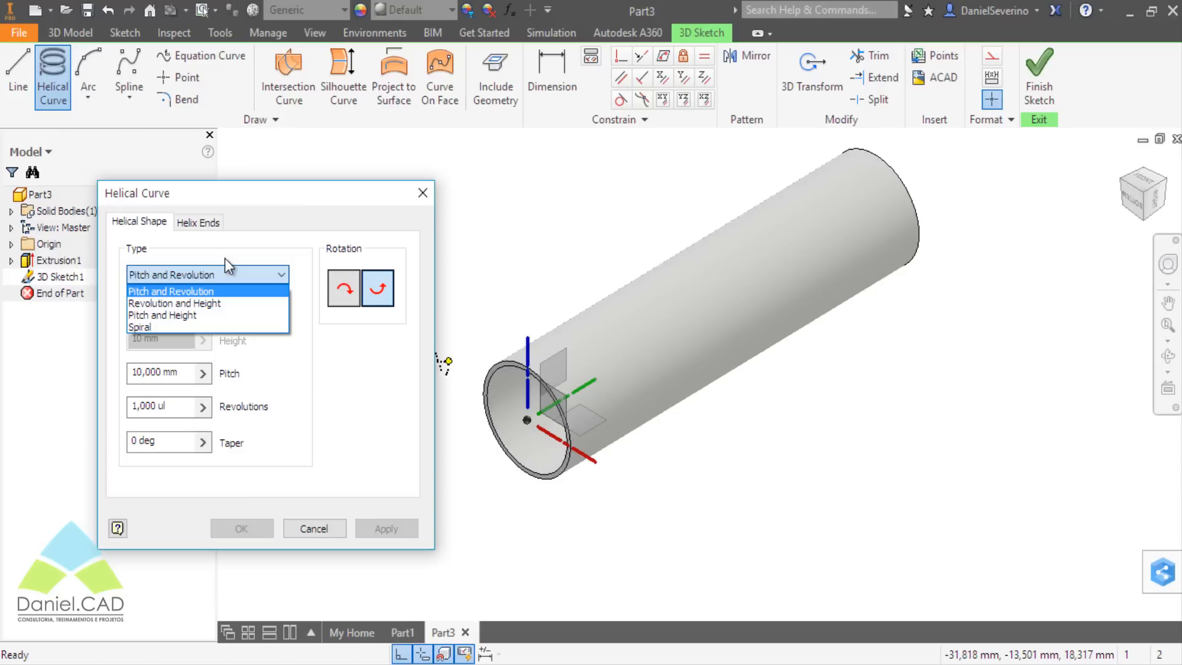
click(220, 303)
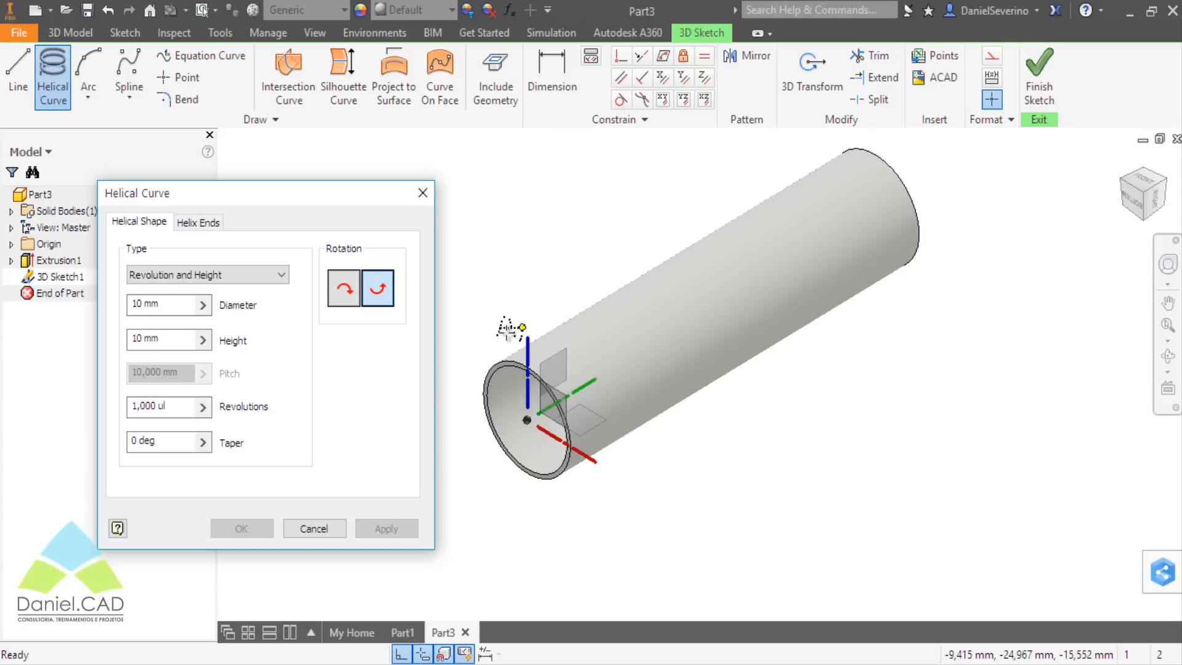
Place the helix axis from the origin along the tube's Y axis with a height of 200 mm.
scroll(502, 441, up, 2)
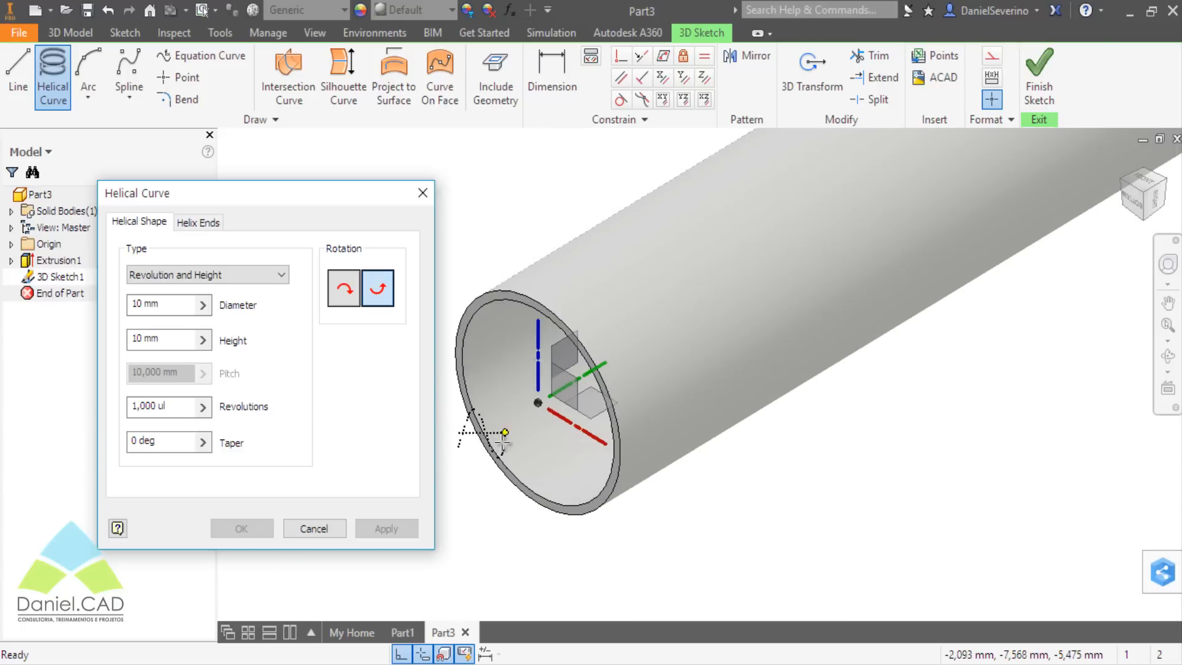
click(538, 401)
click(537, 403)
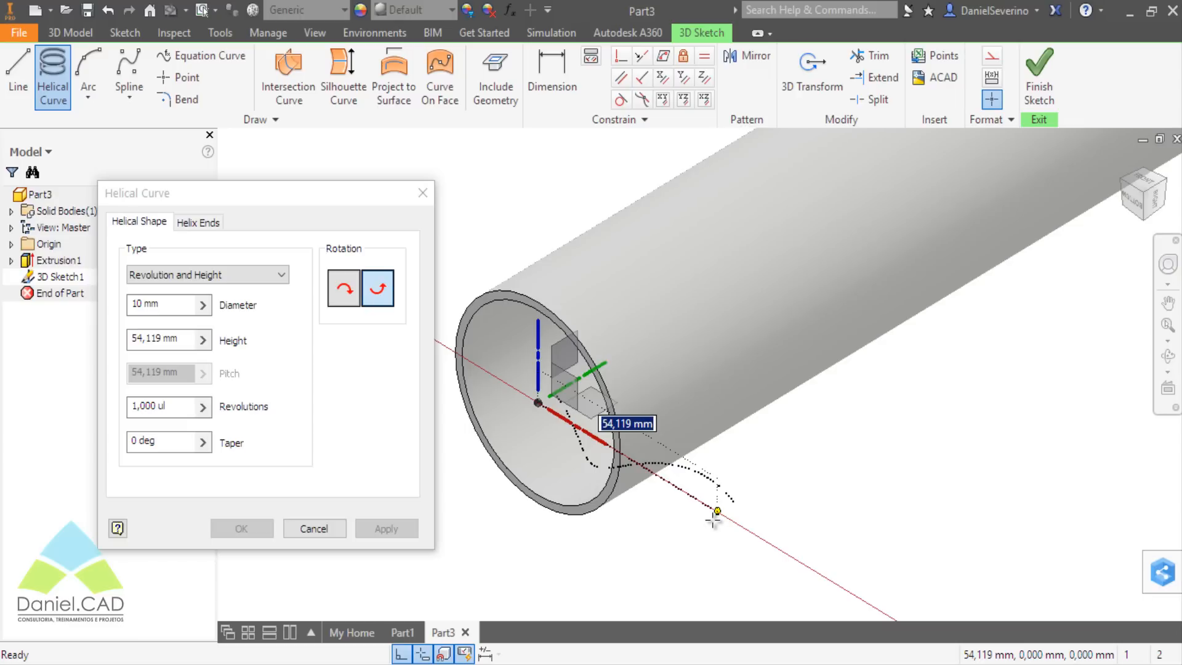
scroll(716, 517, down, 3)
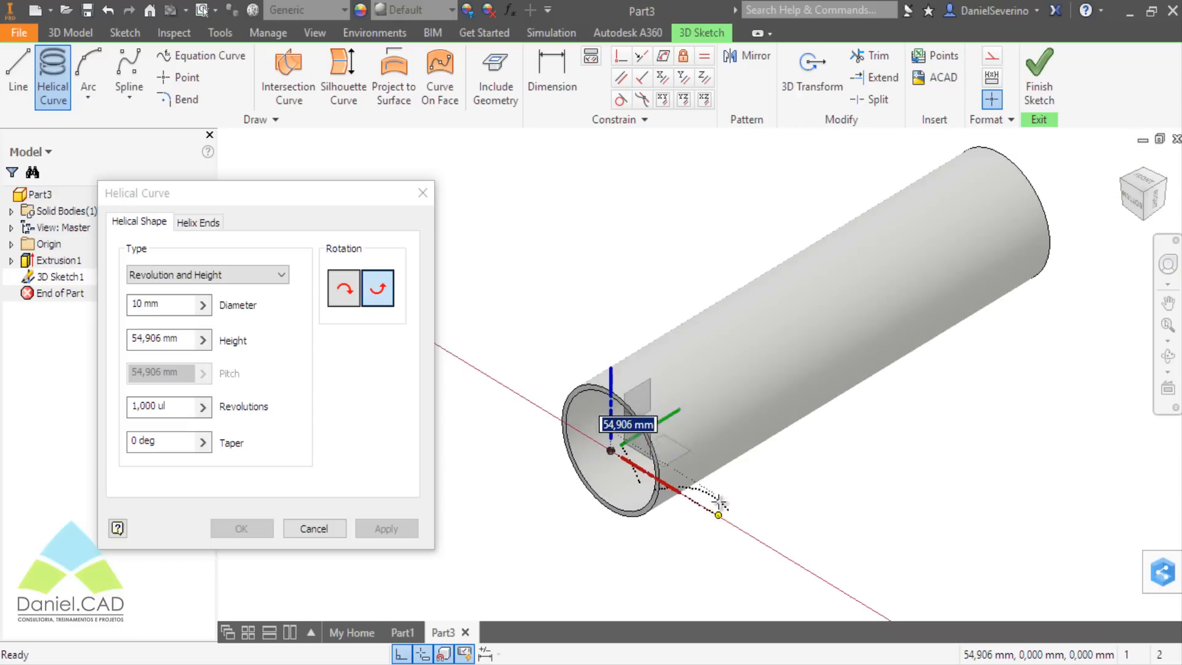
middle_drag(717, 501, 657, 520)
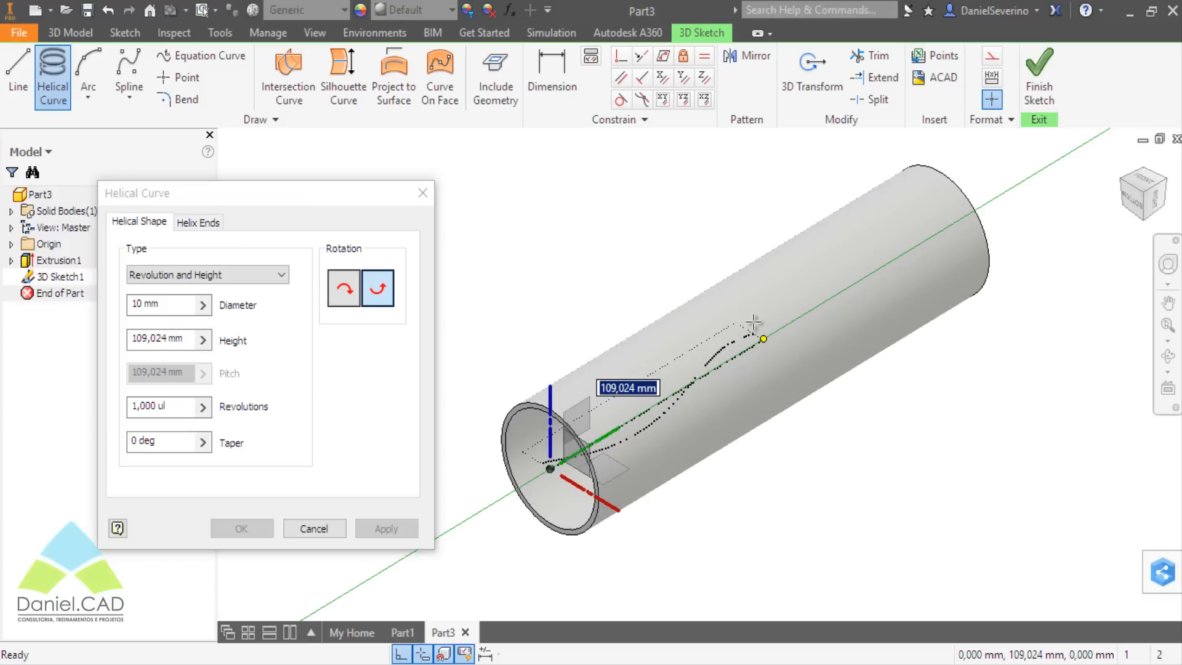
text(200)
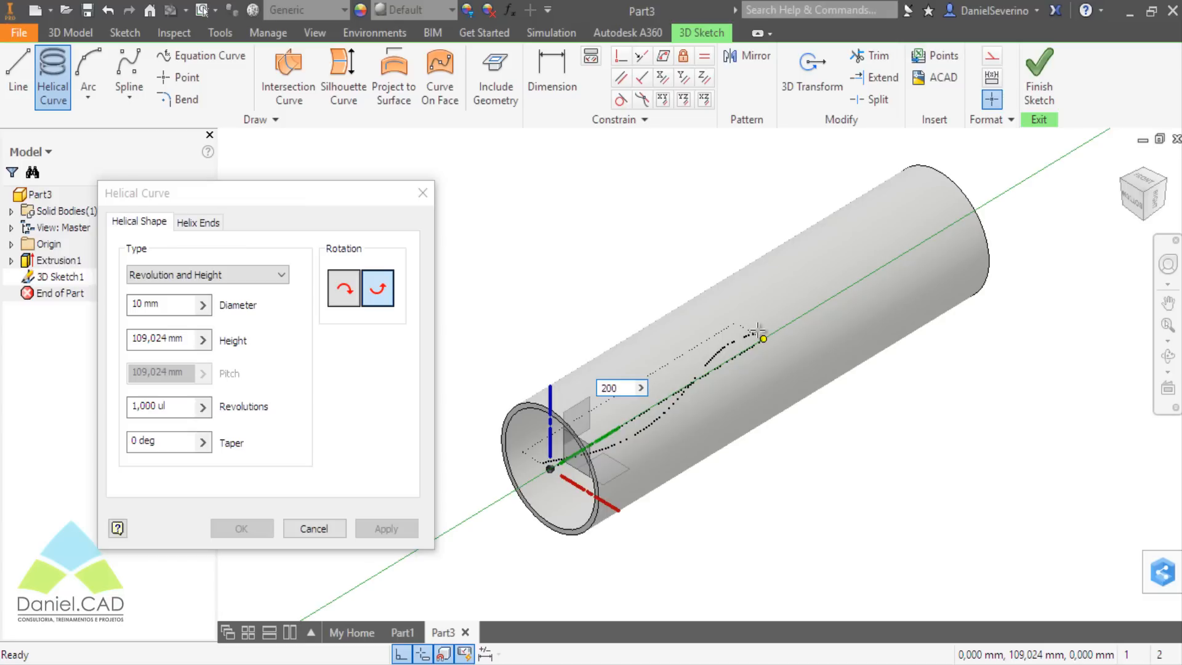
key(Return)
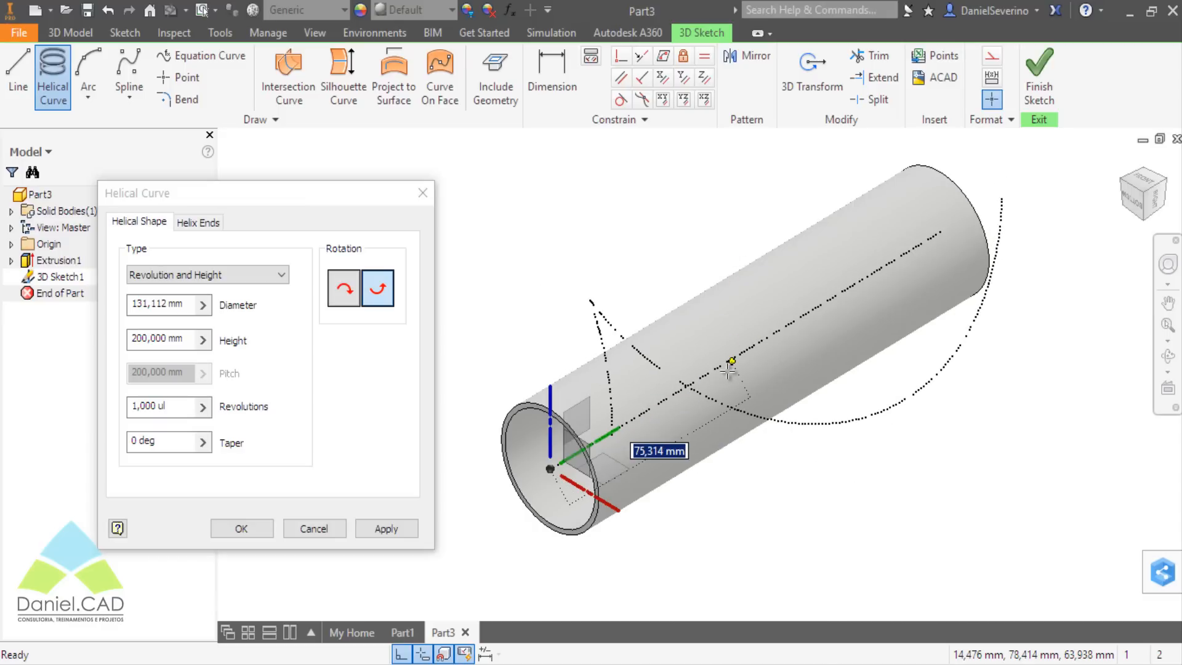
Set the helical curve's diameter to 50 mm and its revolutions to 10.
drag(186, 304, 125, 297)
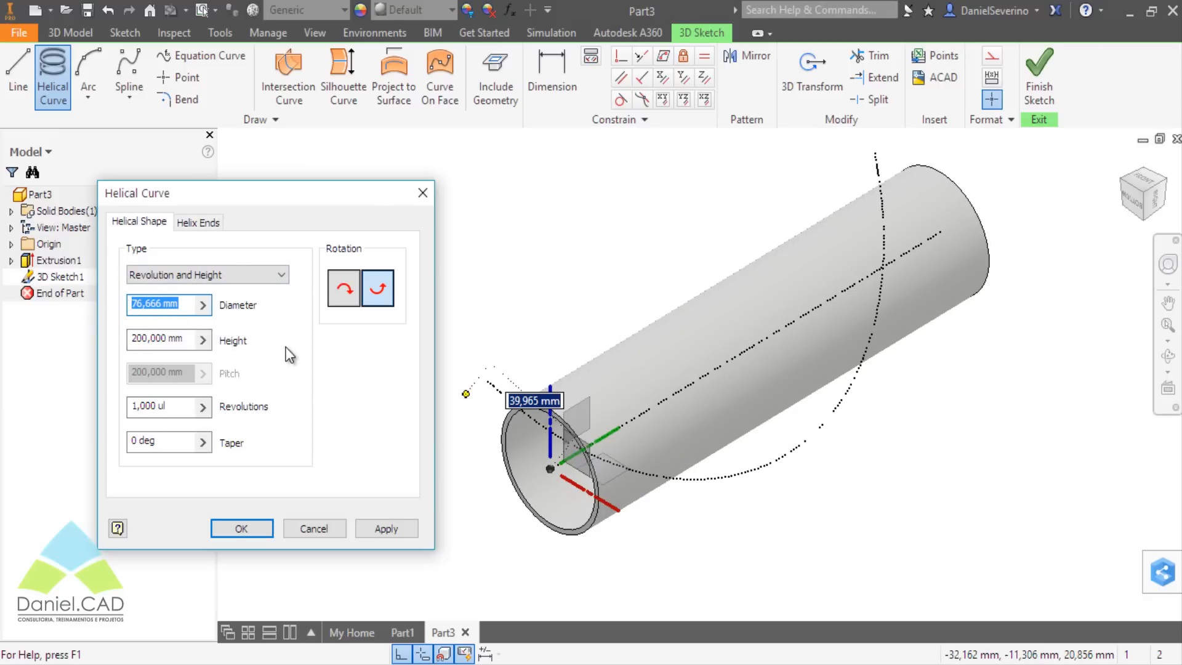
text(50)
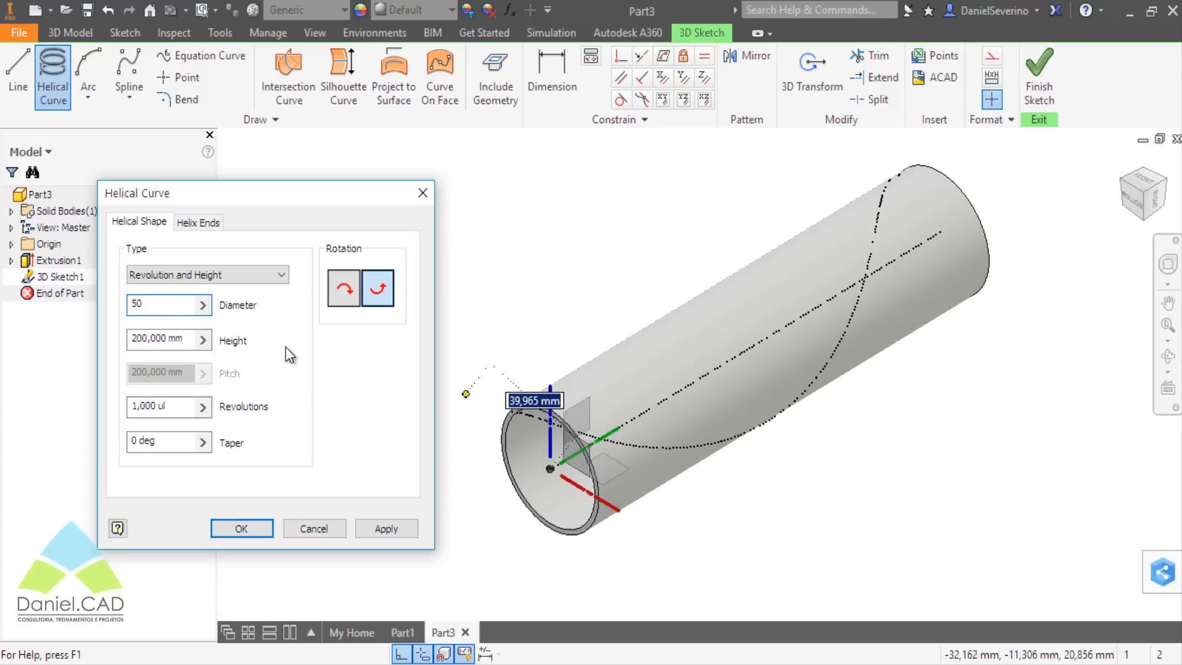
click(164, 406)
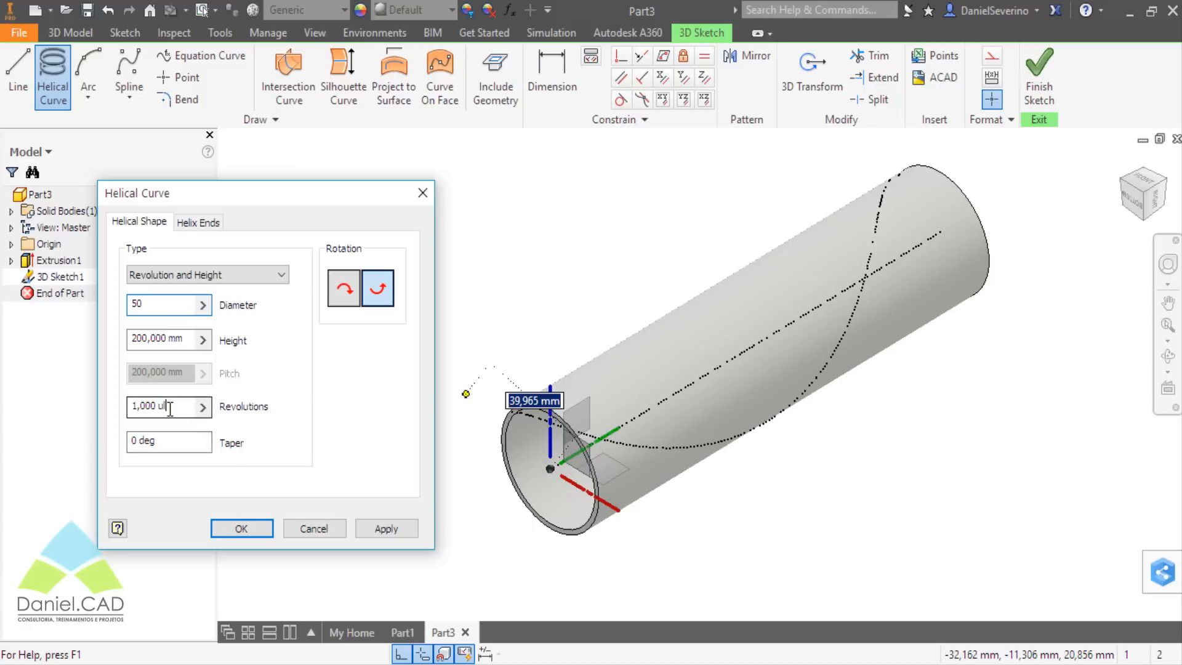
shift+middle_drag(729, 514, 677, 451)
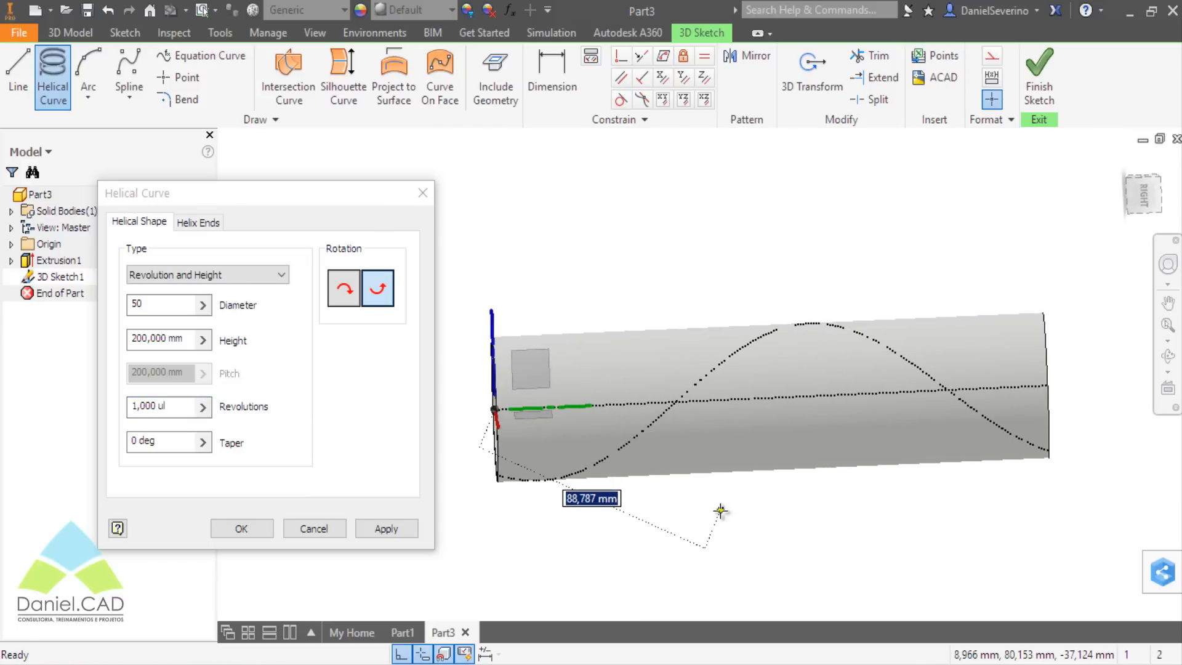
shift+middle_drag(725, 514, 746, 482)
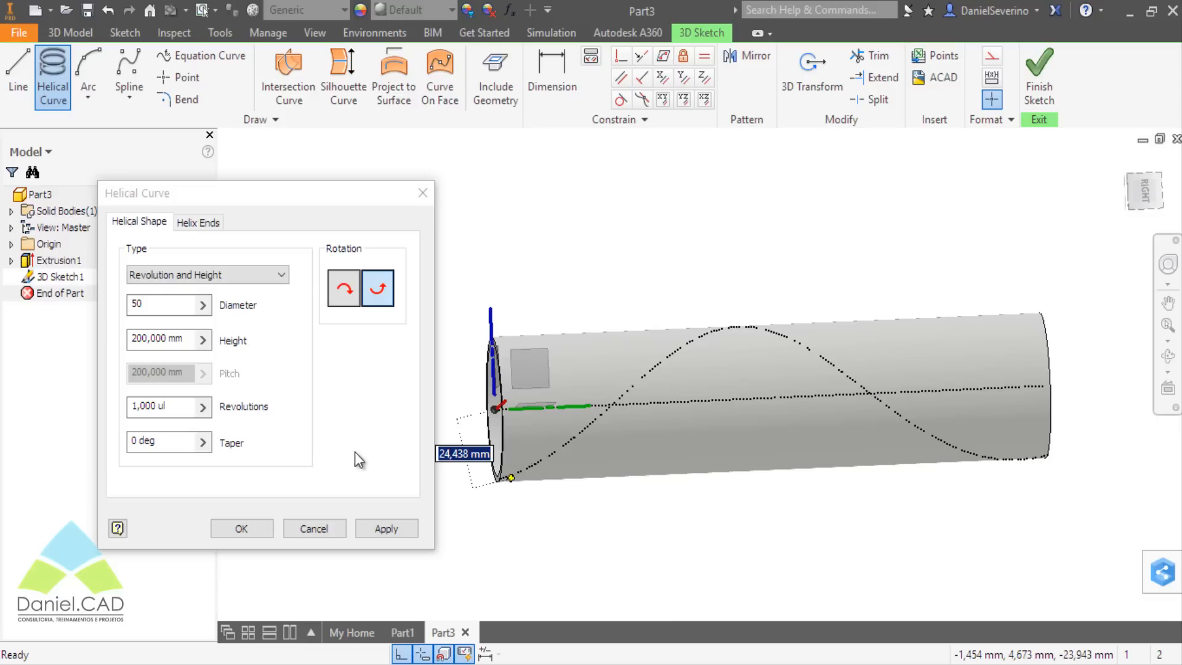
drag(167, 405, 94, 406)
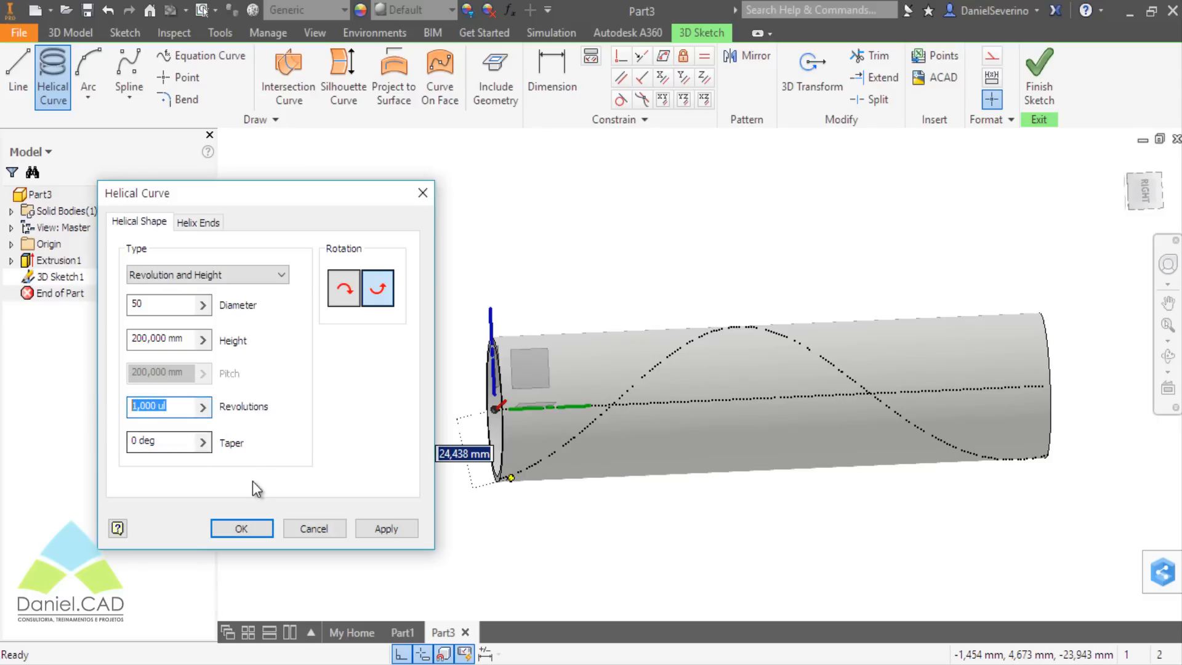
text(10)
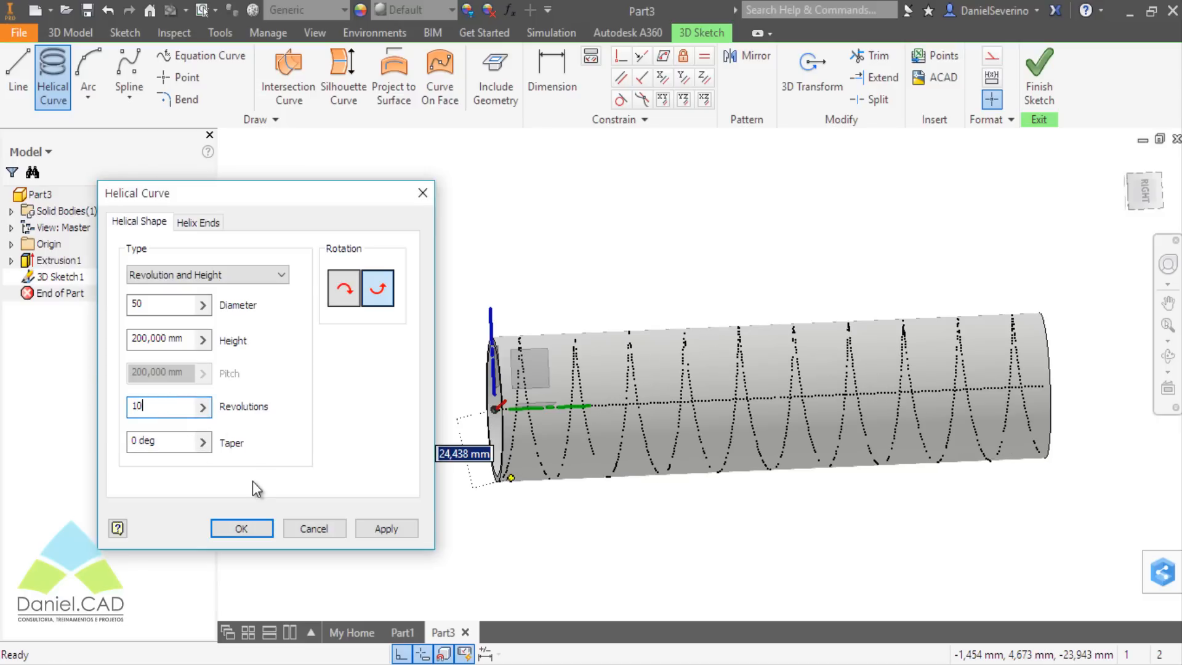
Try a 20-degree taper on the helical curve and reset the taper to 0.
shift+middle_drag(593, 507, 654, 549)
middle_drag(705, 477, 704, 564)
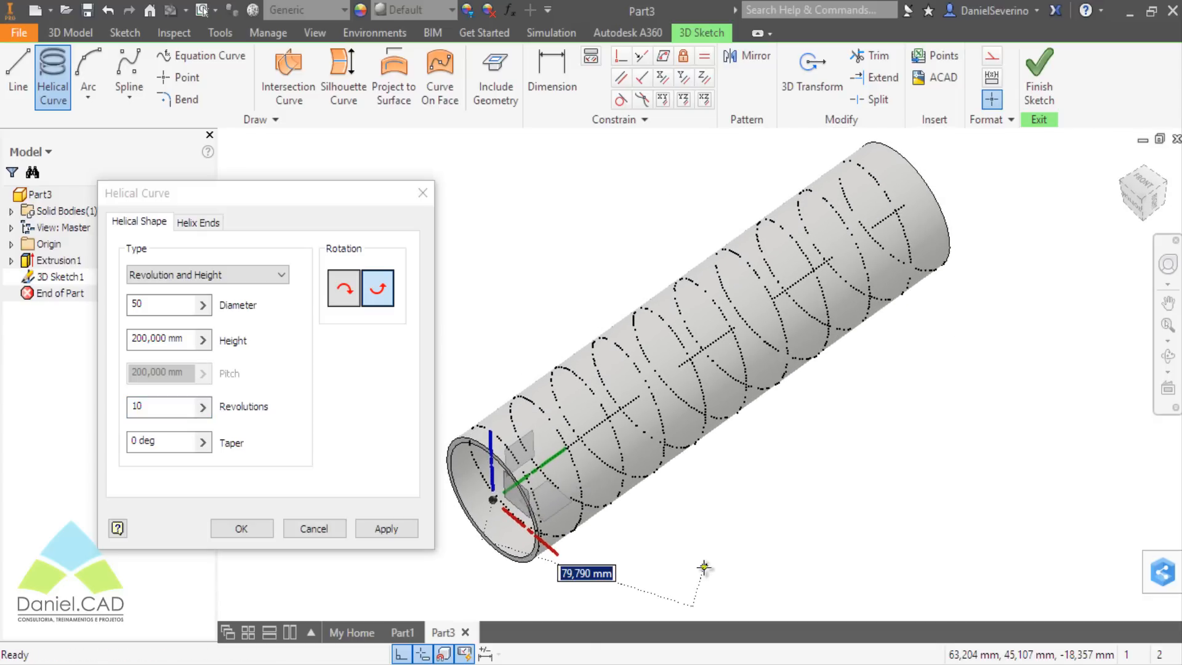
middle_drag(744, 529, 555, 486)
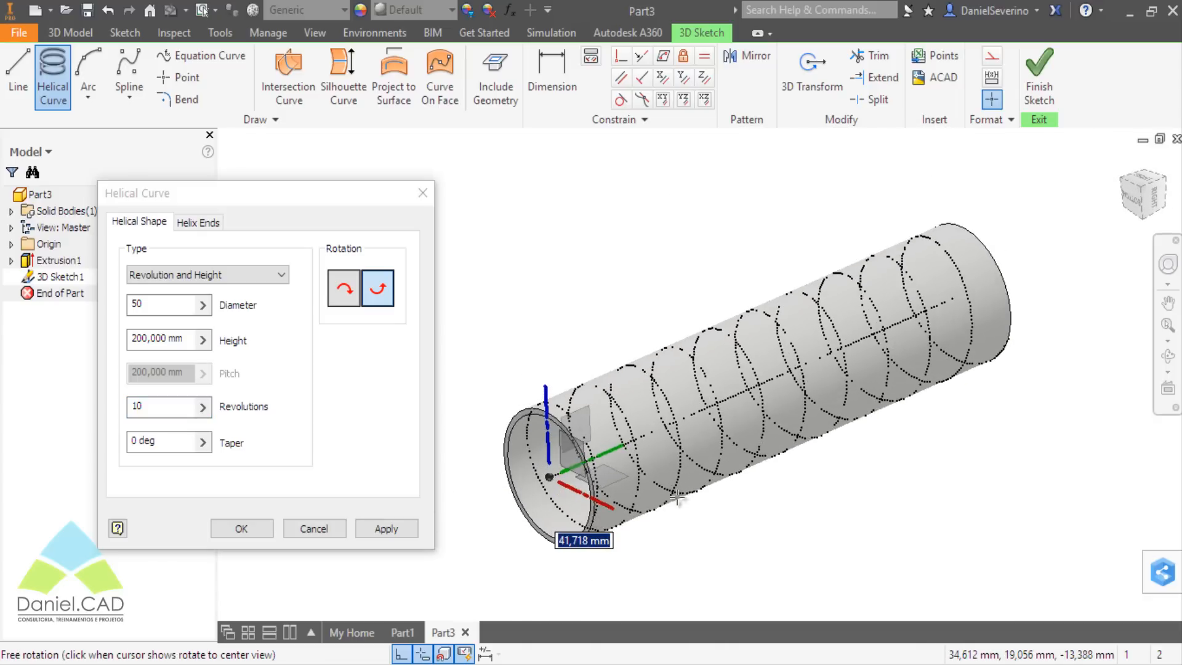
click(1160, 208)
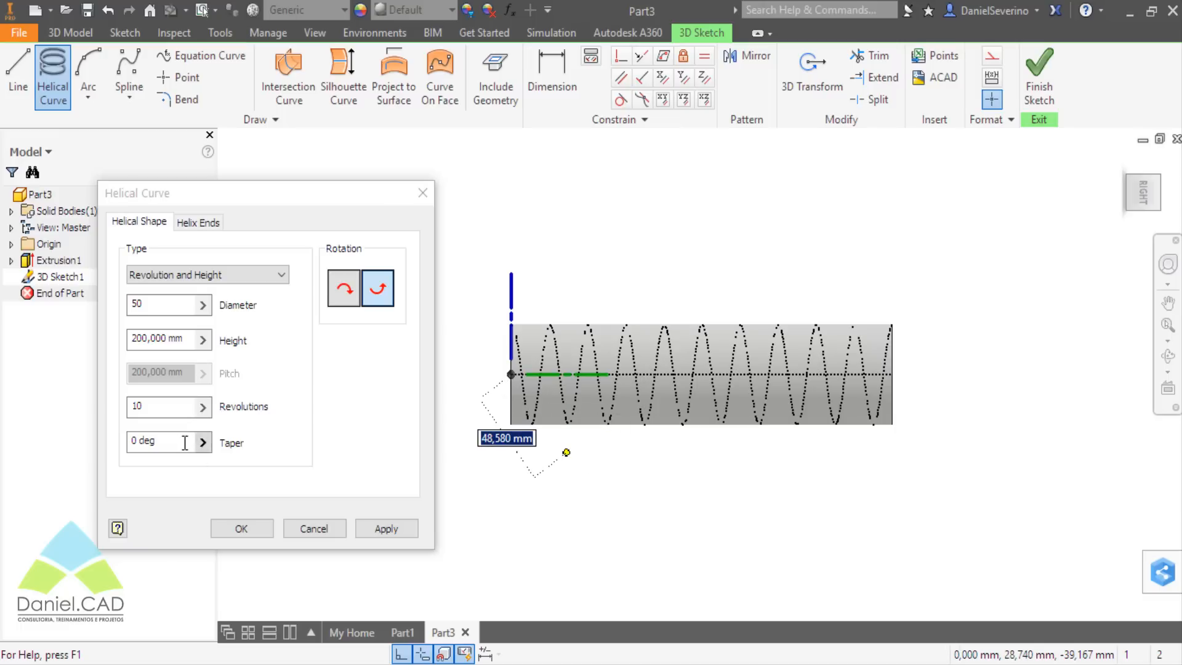
click(105, 442)
text(2)
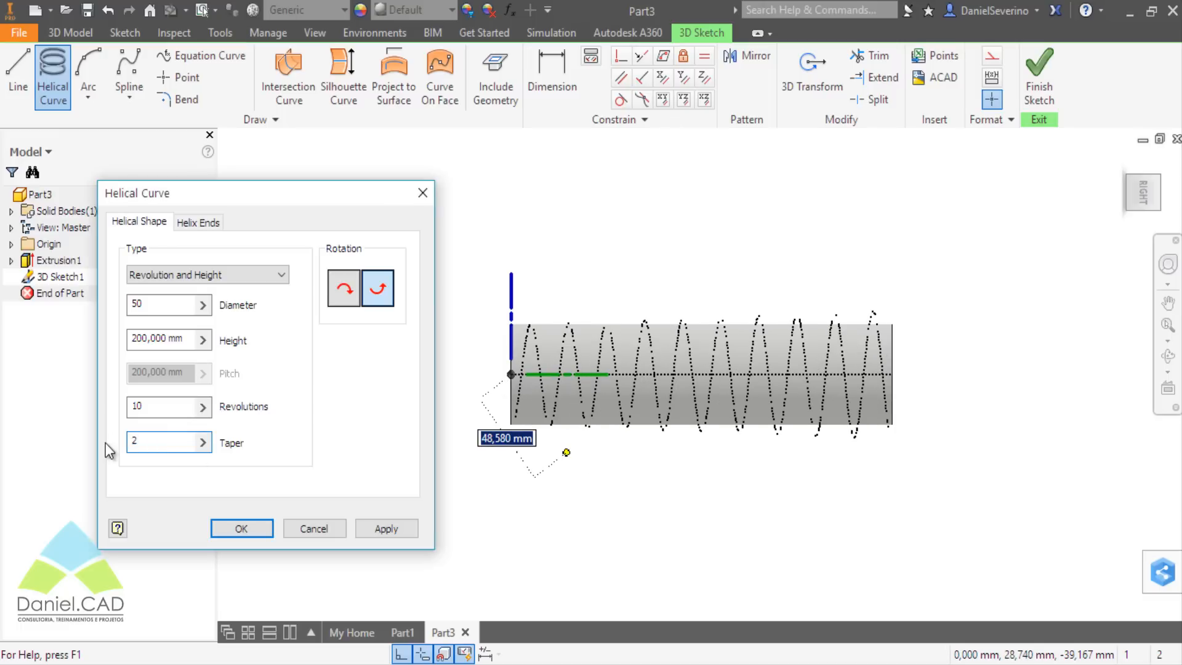
text(0)
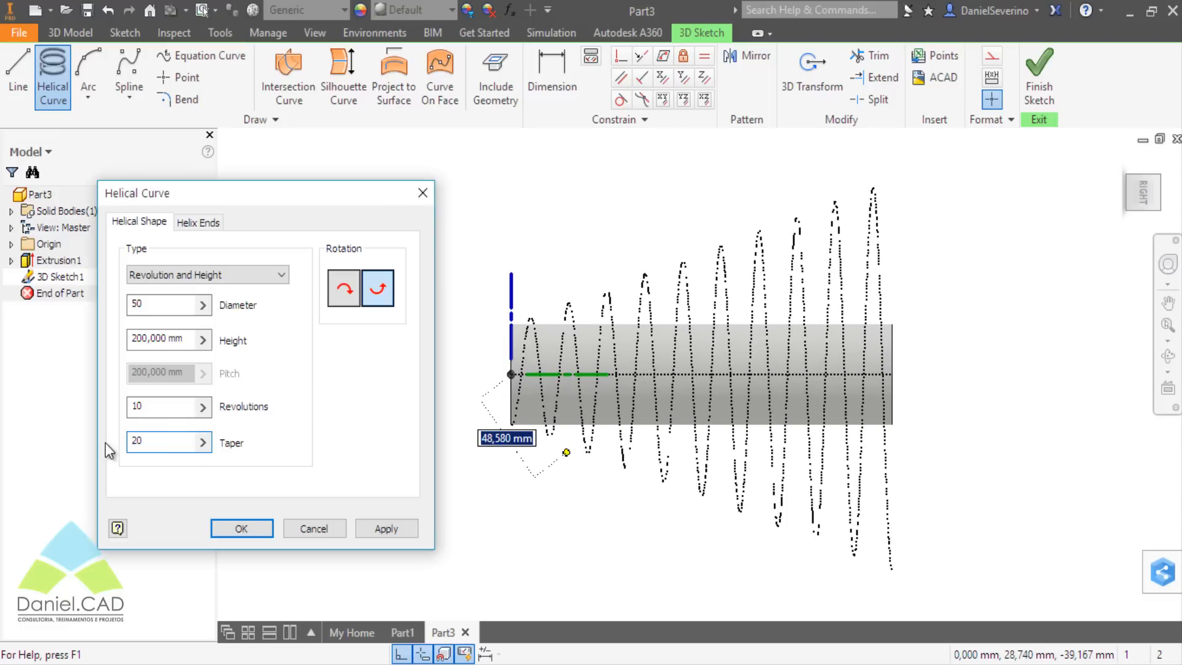
double_click(139, 440)
text(0)
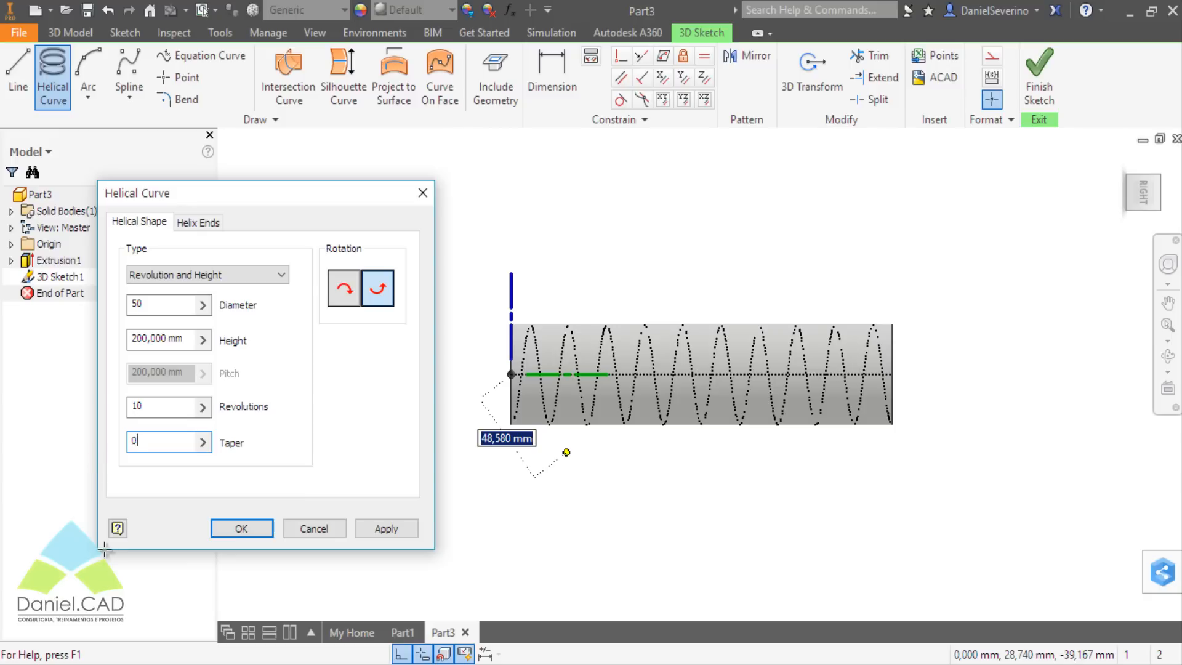
Create the helical curve with the entered settings and finish the 3D sketch.
click(256, 527)
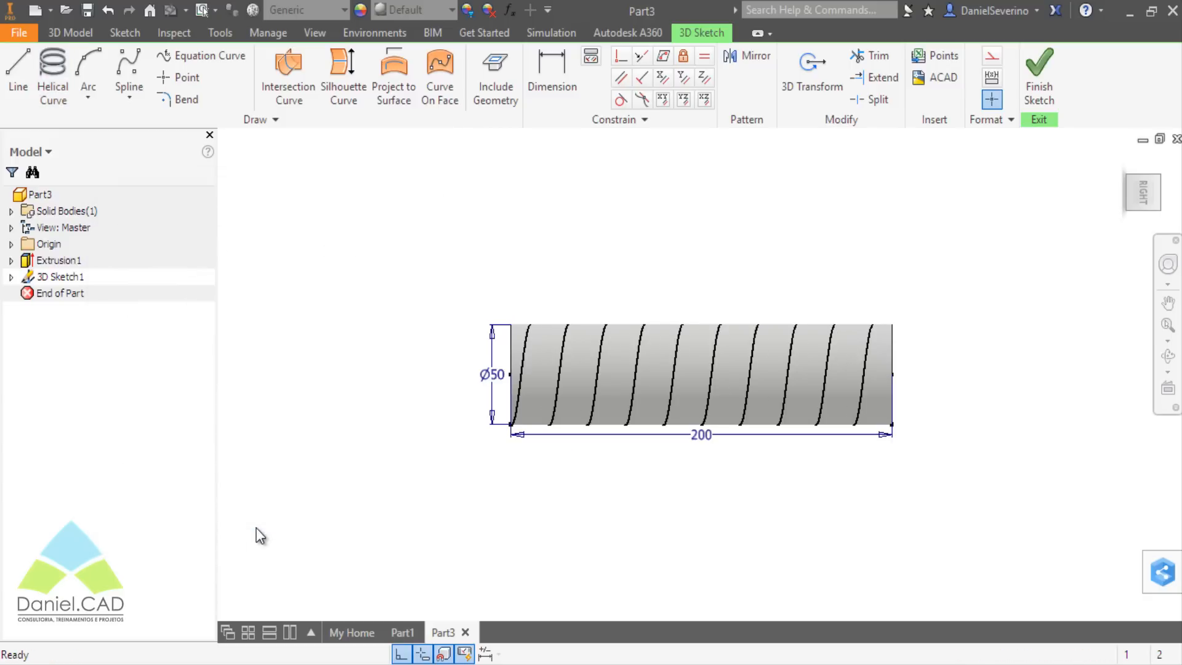
shift+middle_drag(416, 430, 492, 449)
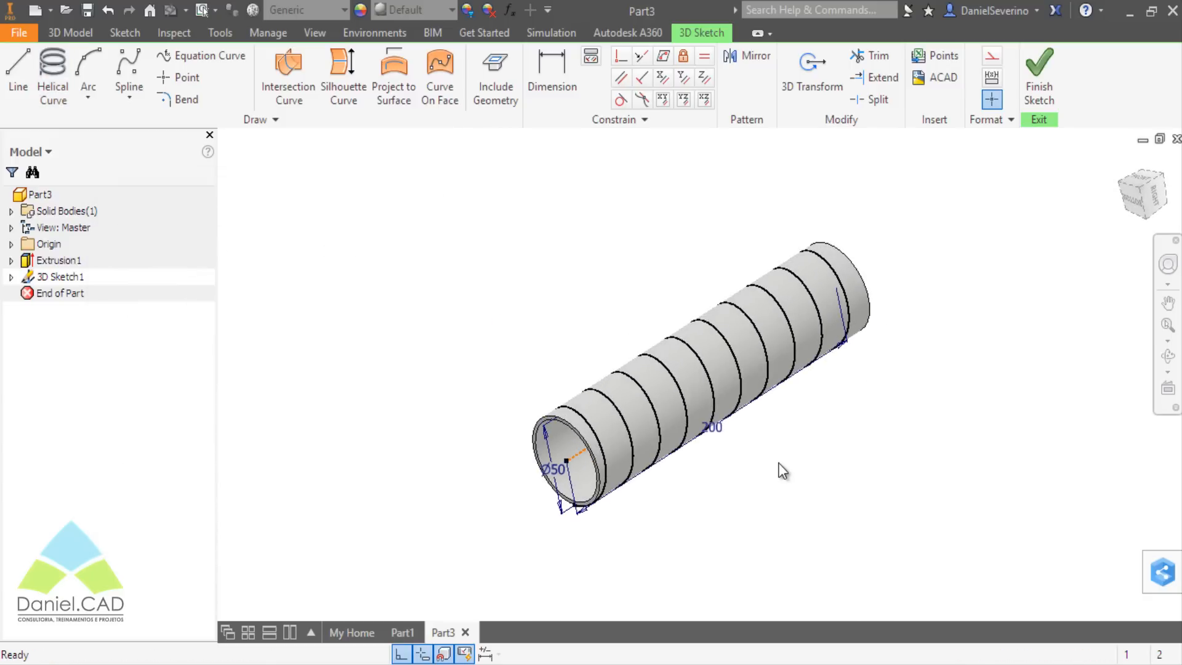
shift+middle_drag(778, 470, 740, 436)
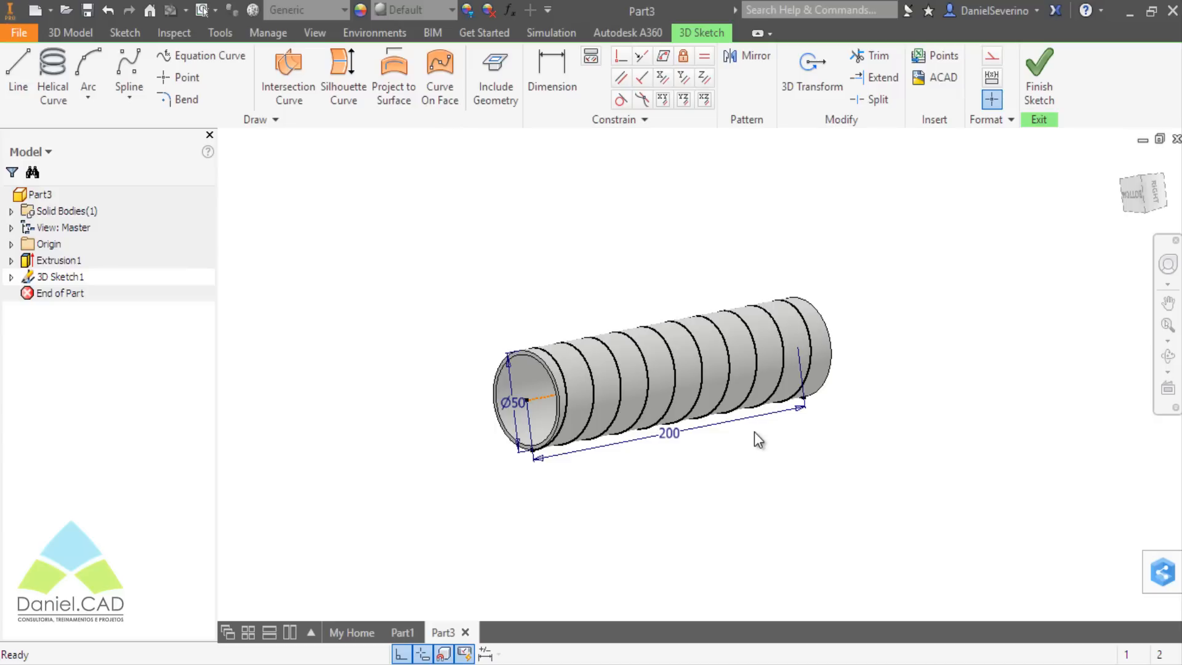
click(1038, 75)
Start a 2D sketch on the XY origin plane, which runs lengthwise through the tube.
shift+middle_drag(803, 293, 803, 306)
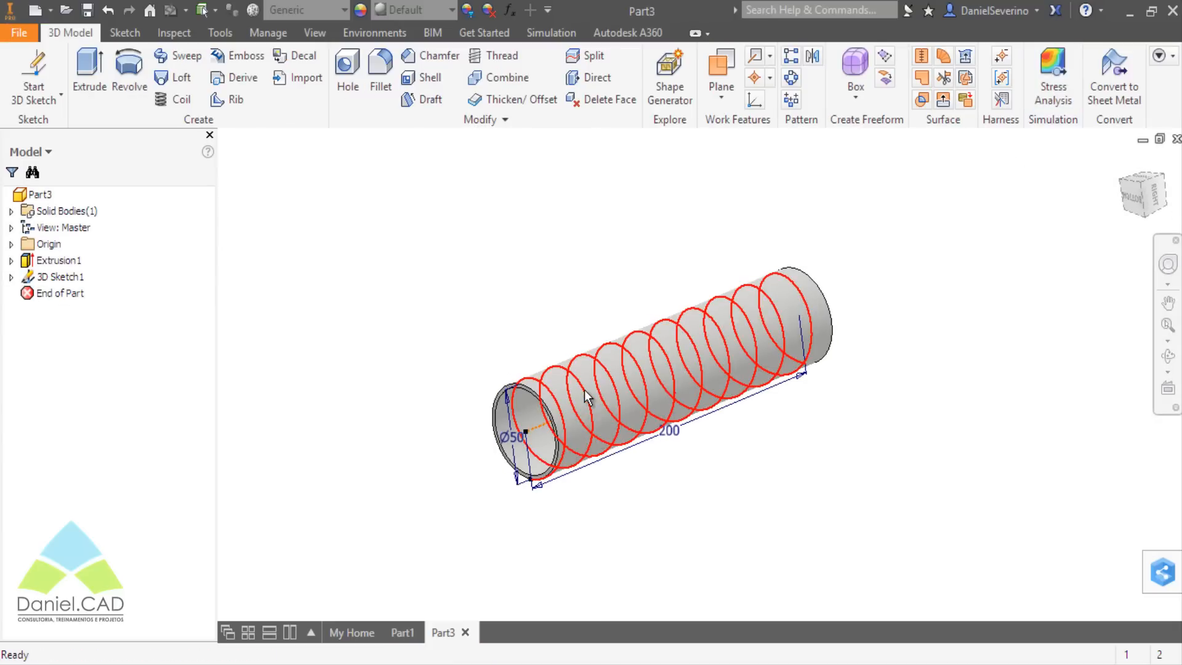
scroll(530, 301, up, 3)
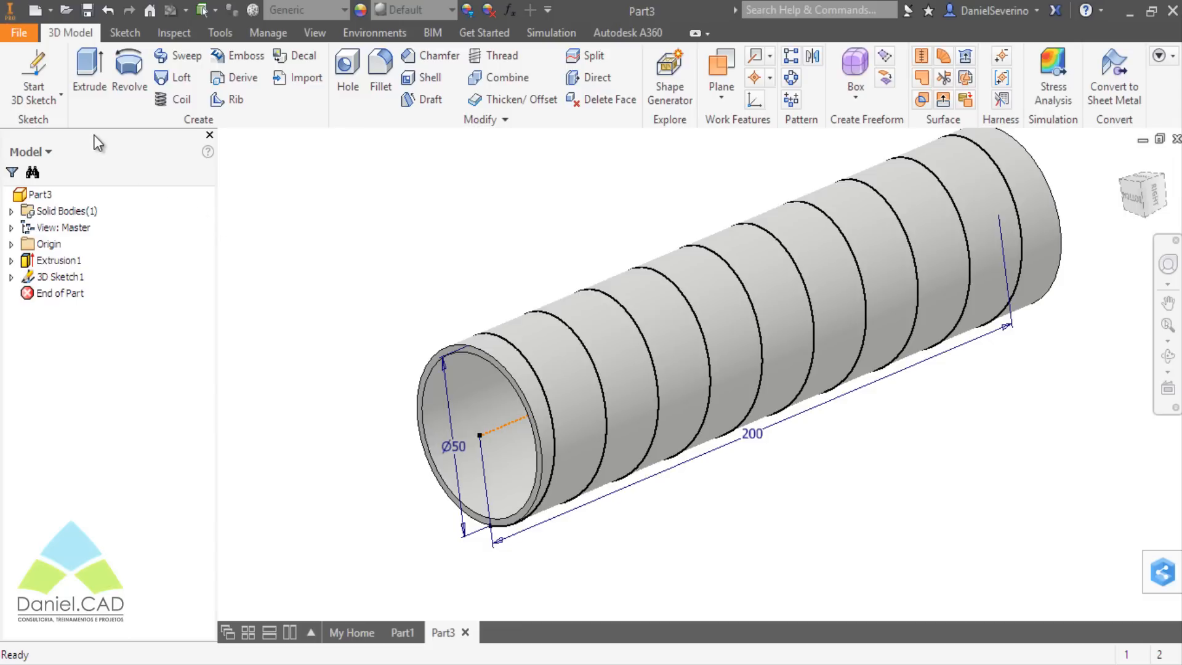
click(58, 103)
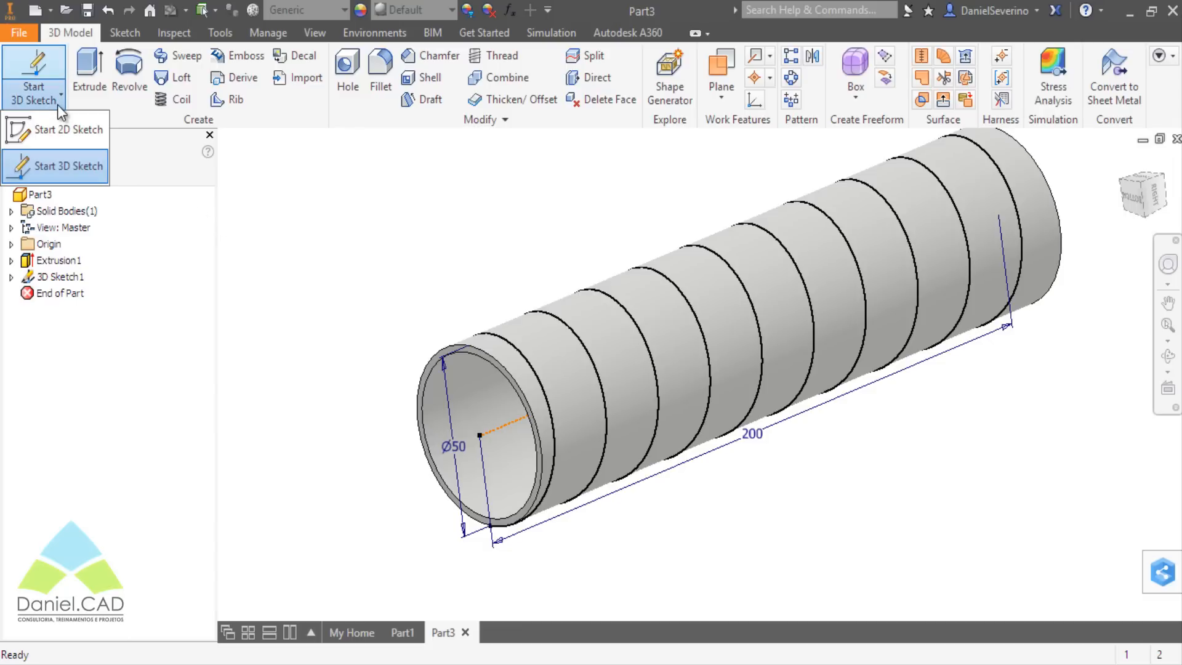
click(76, 136)
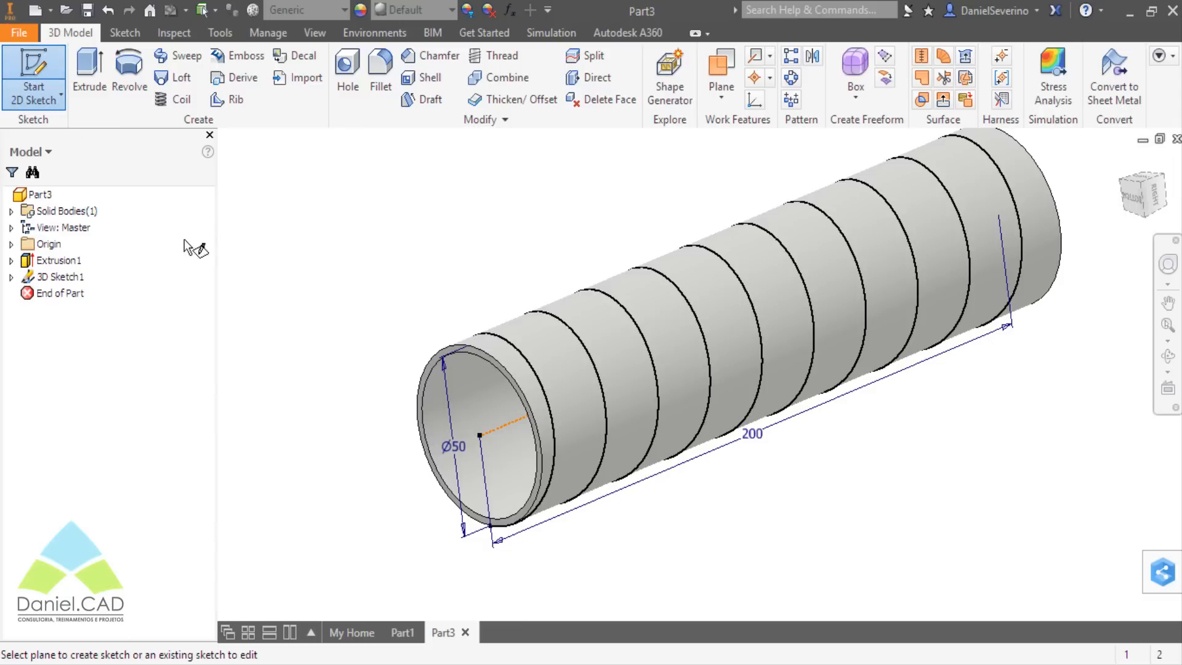
click(11, 260)
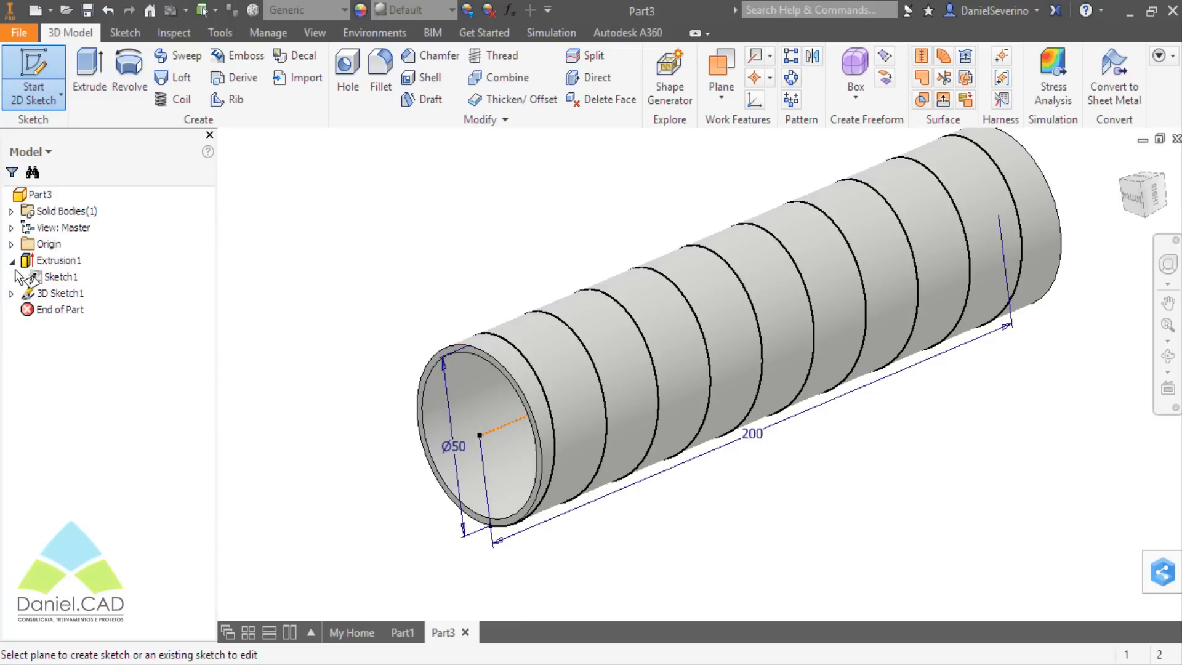
click(12, 244)
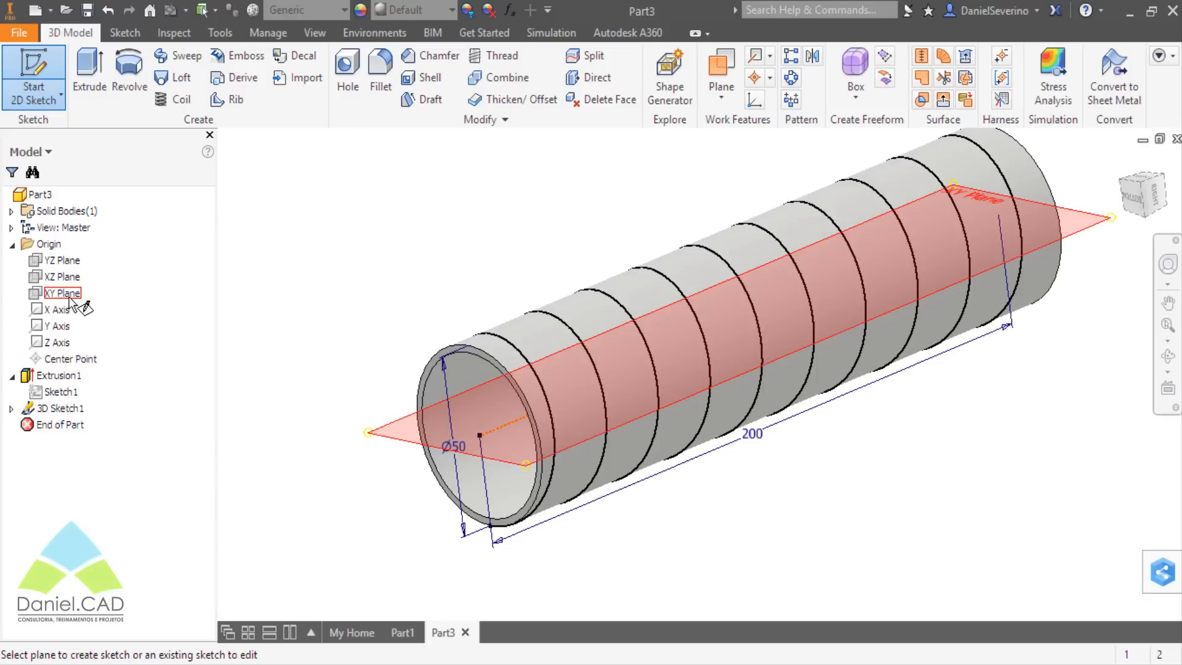
click(69, 295)
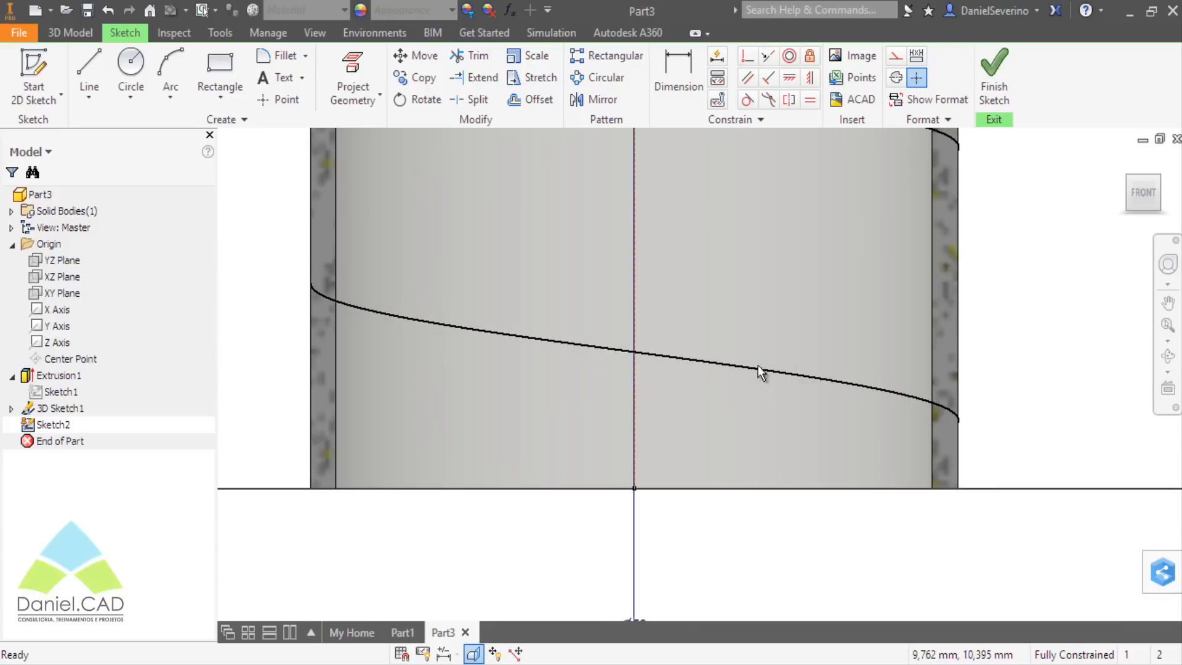
Place two sketch points about 7 mm apart, side by side near the tube's starting end and on the same side of its axis.
click(285, 100)
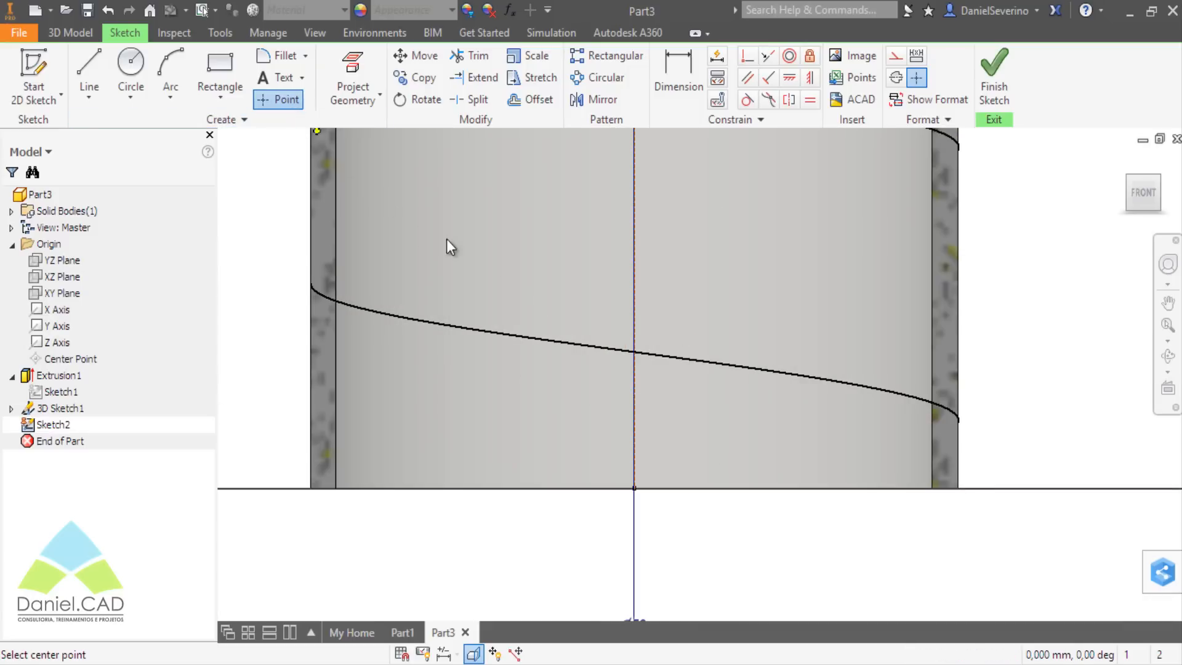
click(816, 417)
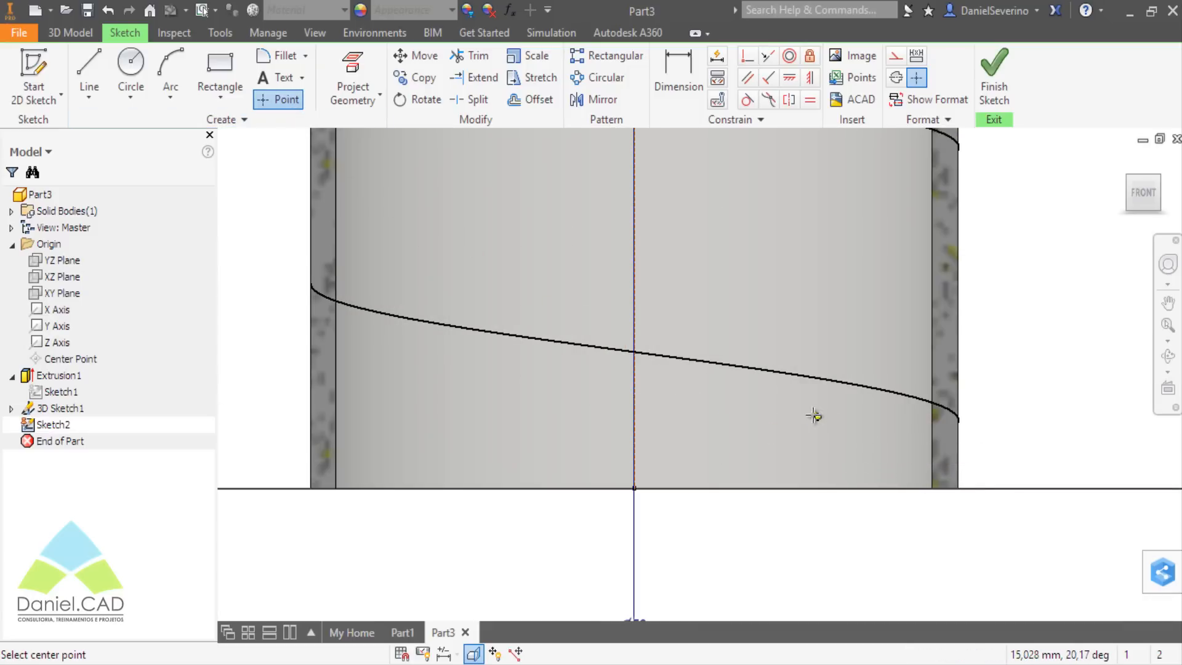
click(726, 417)
key(Escape)
Dimension the two sketch points 5 mm apart and the outer point 5 mm from the tube's end edge.
key(d)
click(726, 417)
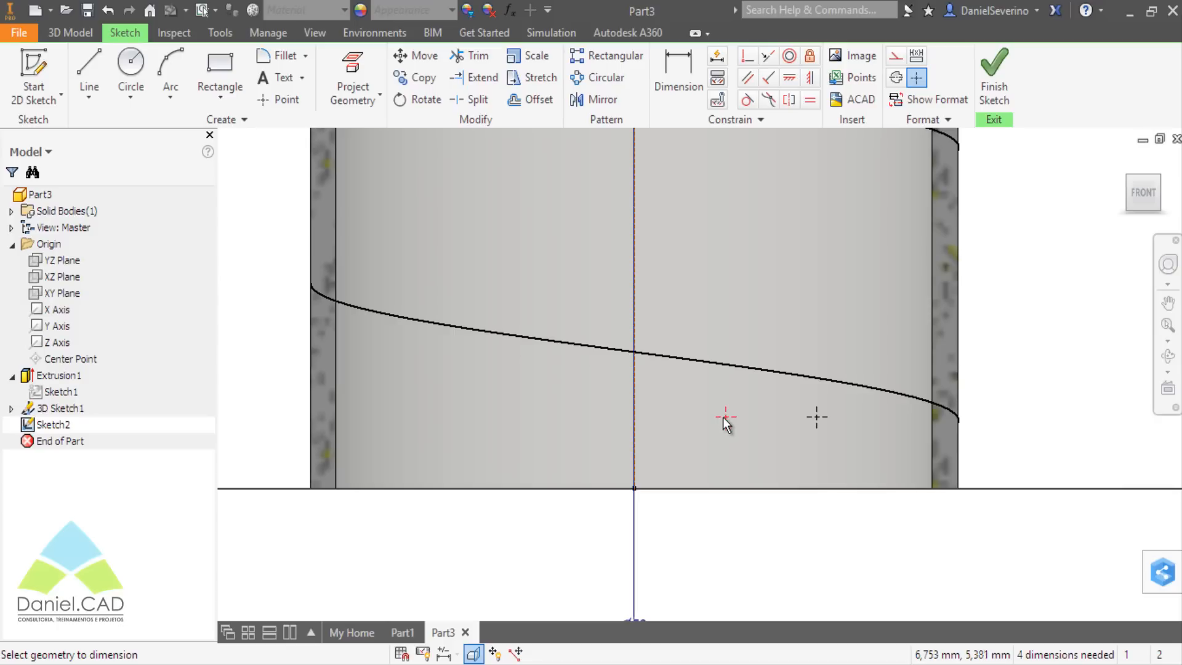
click(819, 419)
click(787, 448)
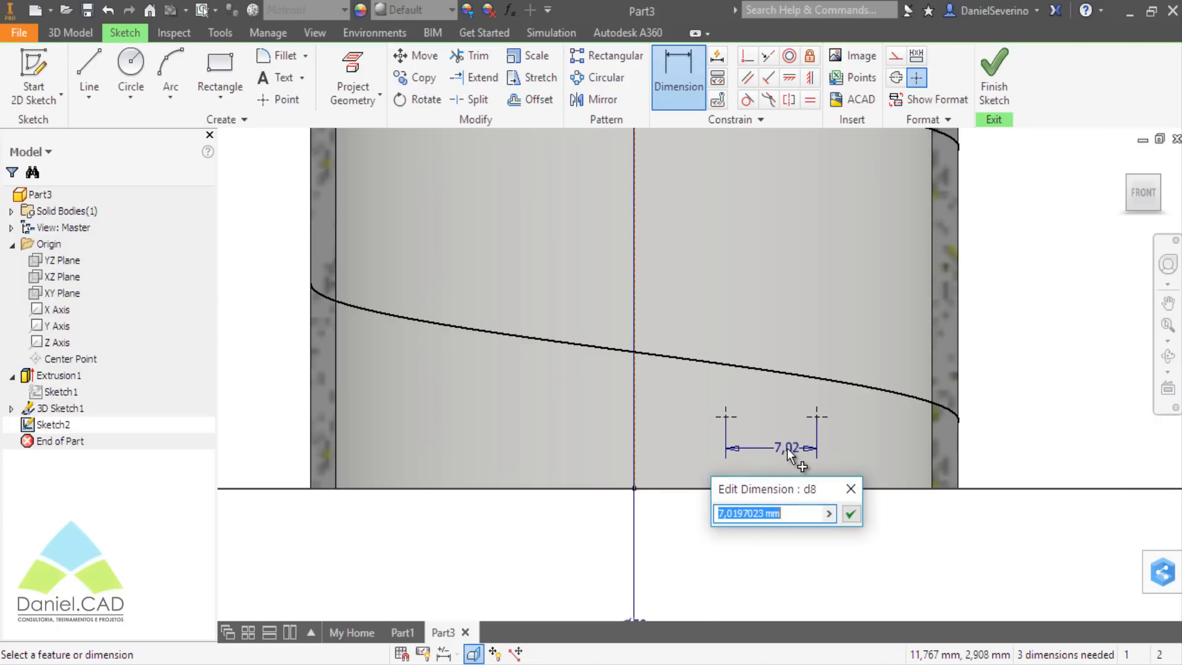
text(5)
key(Return)
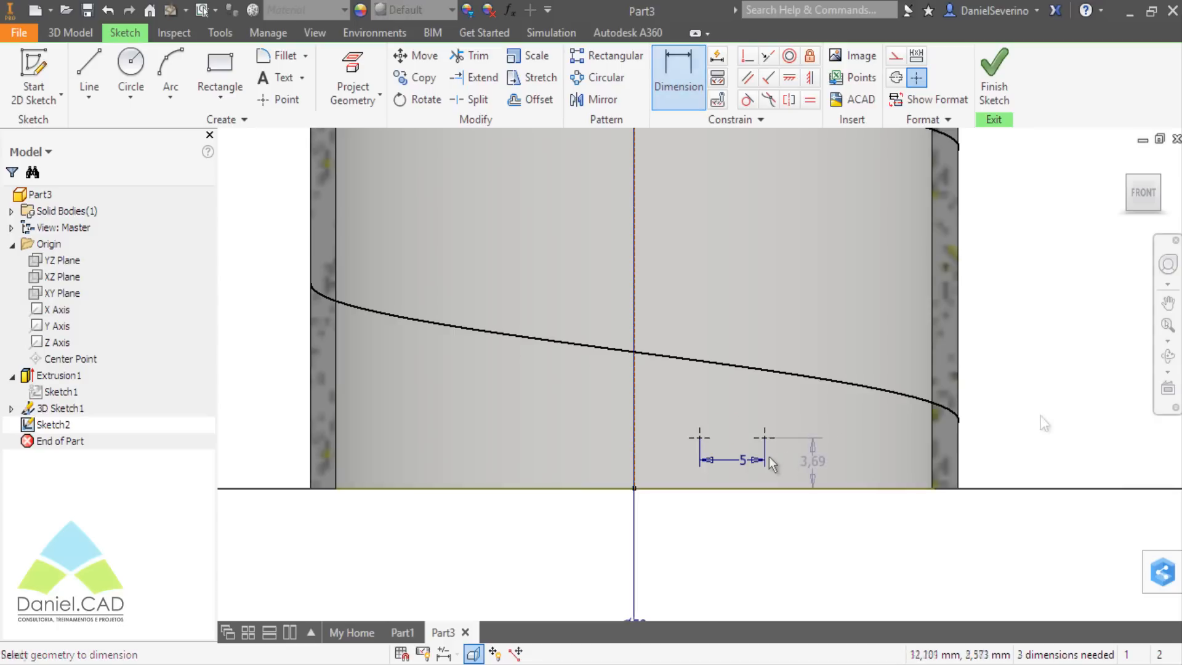
click(817, 469)
text(5)
key(Return)
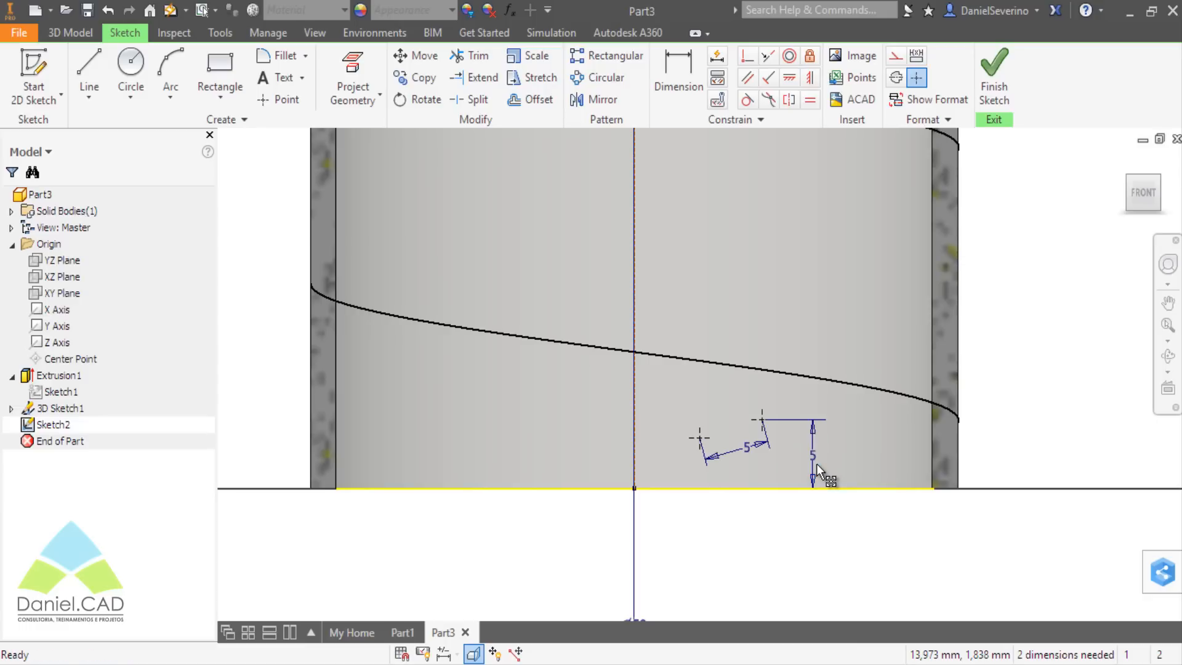
Align the two sketch points with a horizontal constraint and finish the sketch.
click(789, 77)
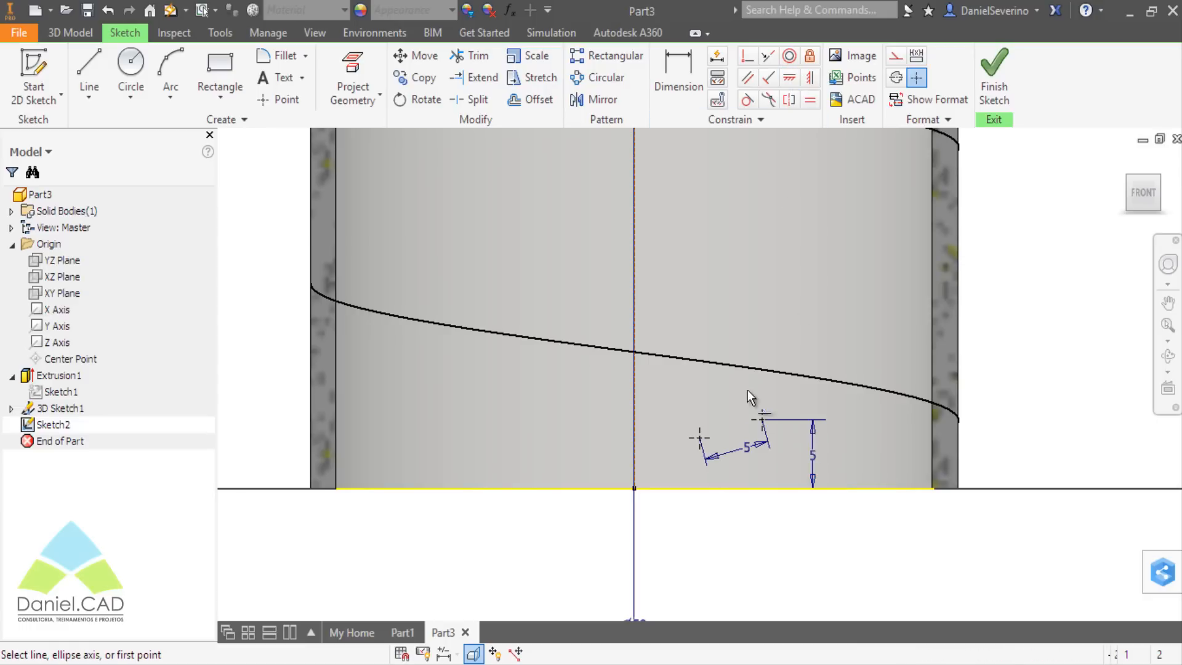
click(760, 420)
click(696, 439)
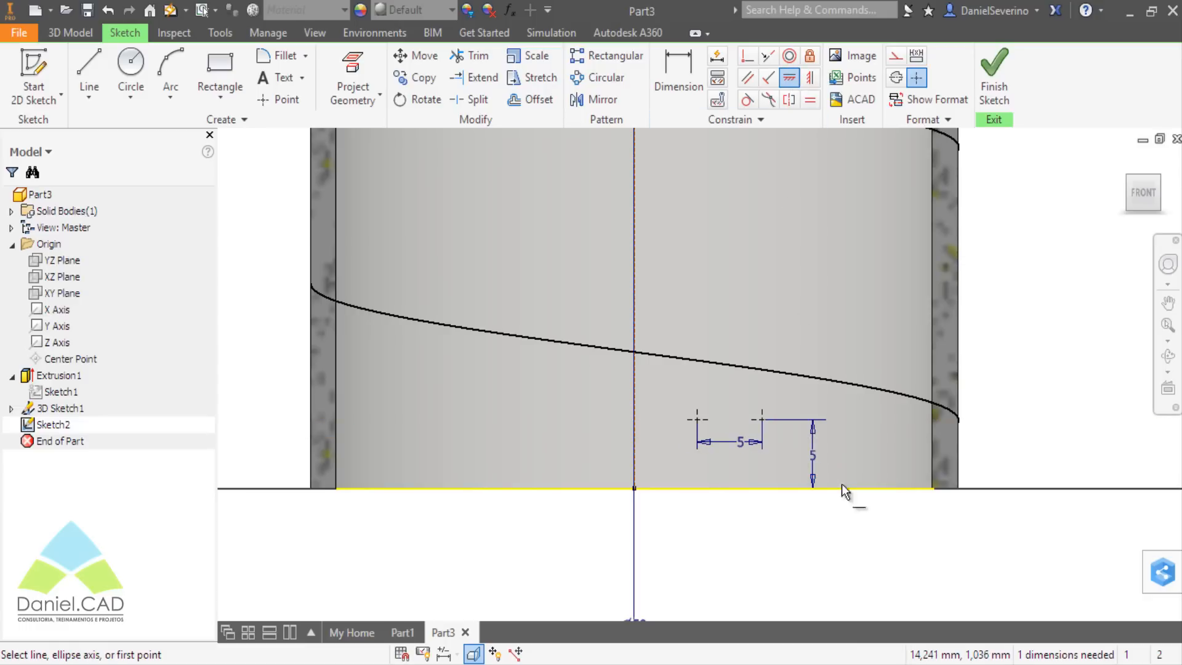
click(994, 73)
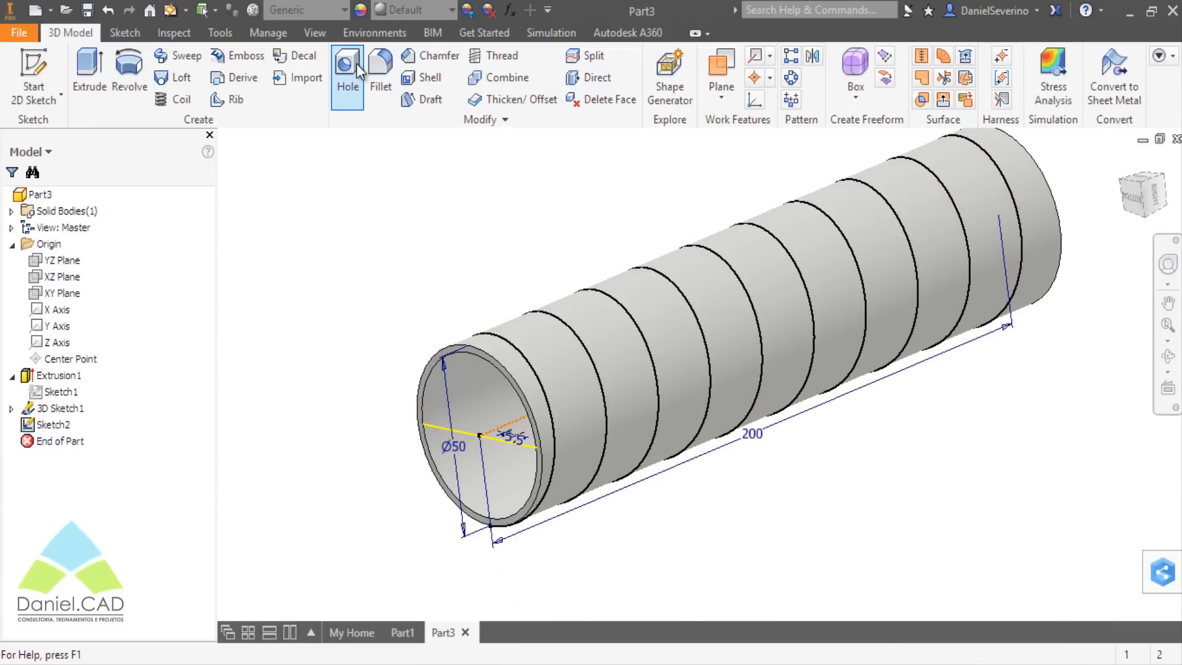
Cut 3 mm diameter Through All holes into the tube wall at both sketch points.
click(357, 64)
middle_drag(629, 418, 828, 415)
scroll(744, 378, up, 5)
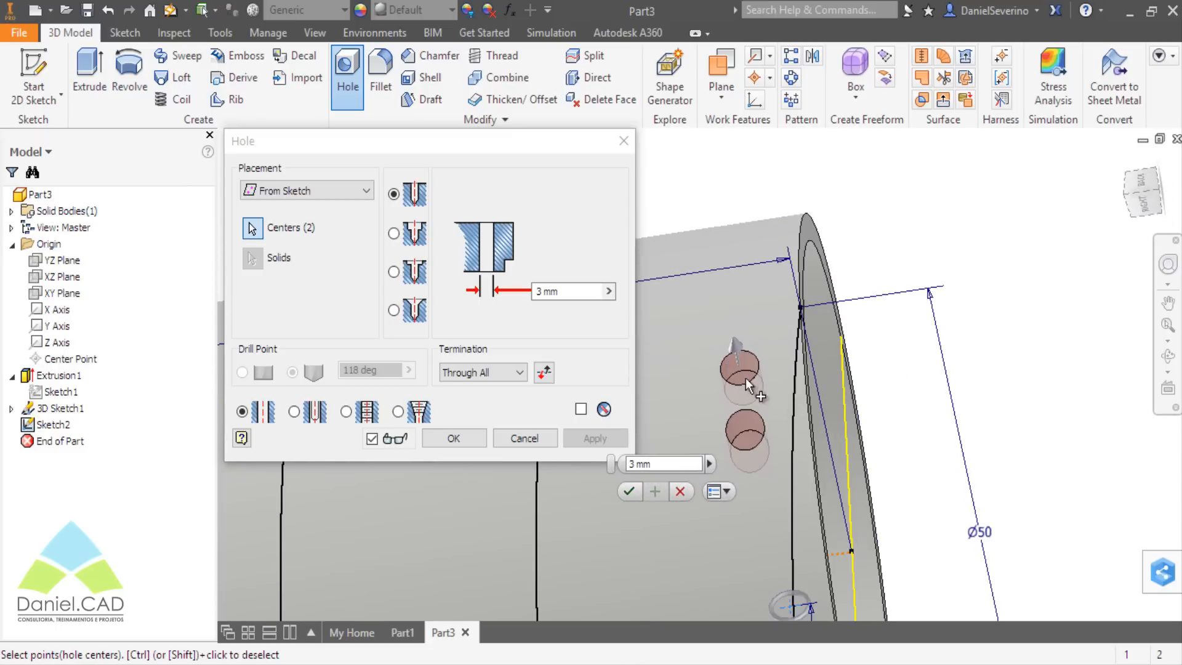
mouse_move(745, 378)
shift+middle_down()
mouse_move(825, 408)
mouse_move(812, 375)
shift+middle_up()
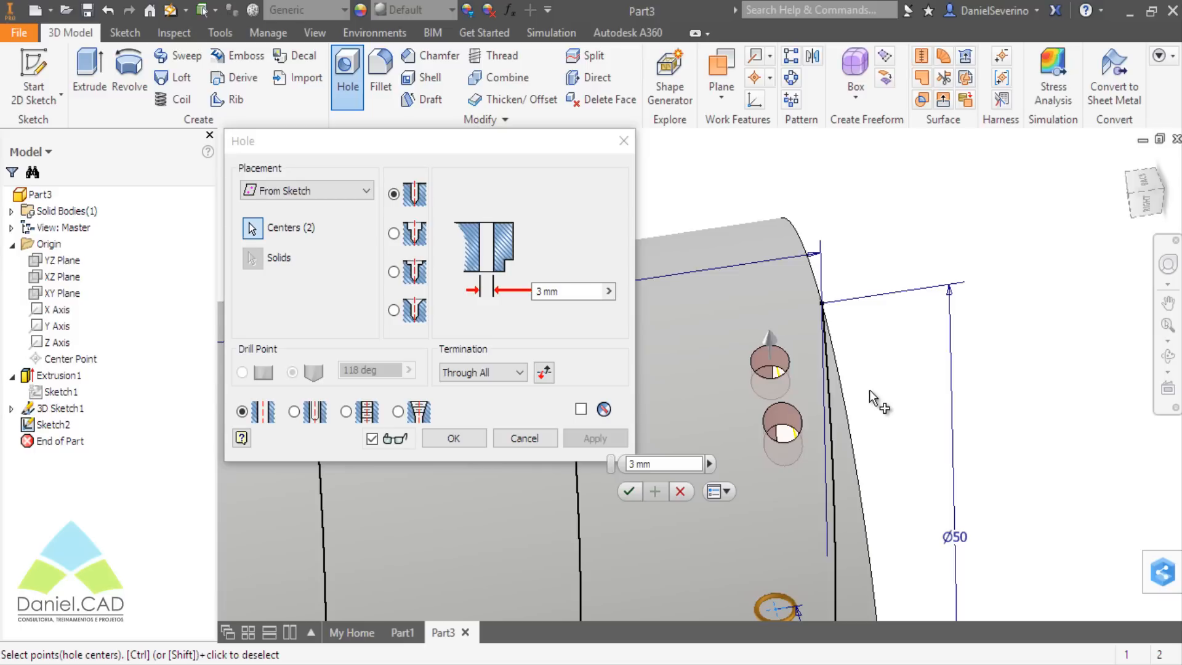
click(467, 441)
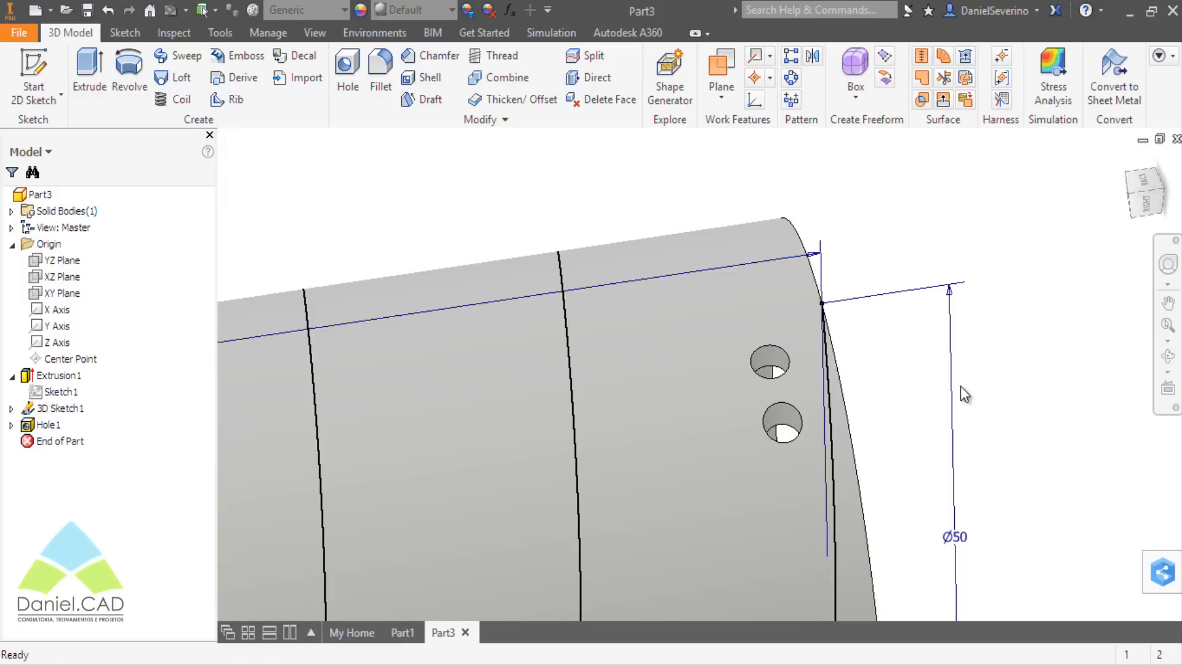
scroll(960, 386, down, 5)
middle_drag(915, 338, 922, 322)
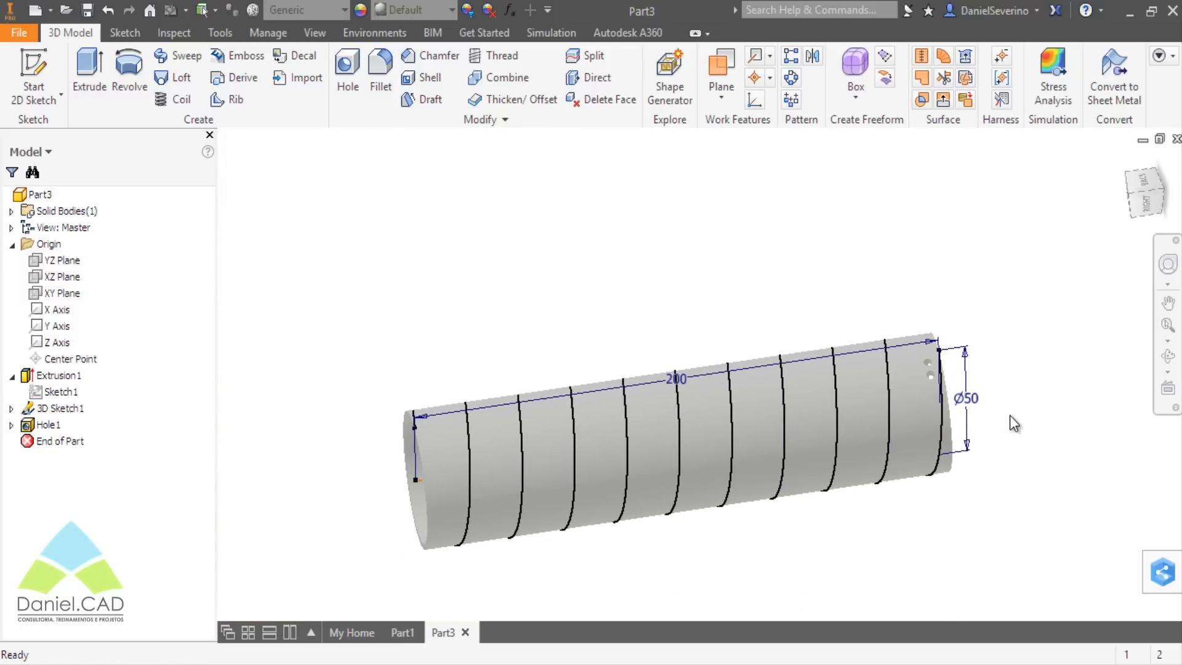
mouse_move(955, 436)
shift+middle_down()
mouse_move(957, 377)
mouse_move(886, 372)
mouse_move(870, 406)
shift+middle_up()
middle_drag(847, 330, 733, 426)
shift+middle_drag(880, 379, 901, 356)
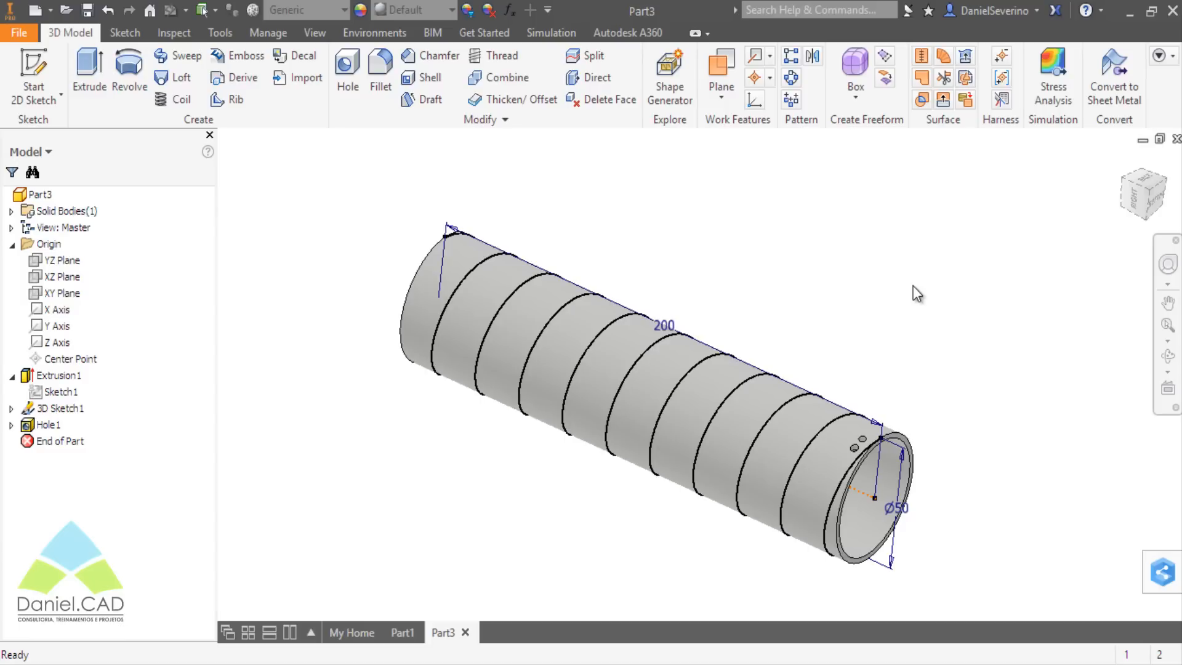
click(792, 57)
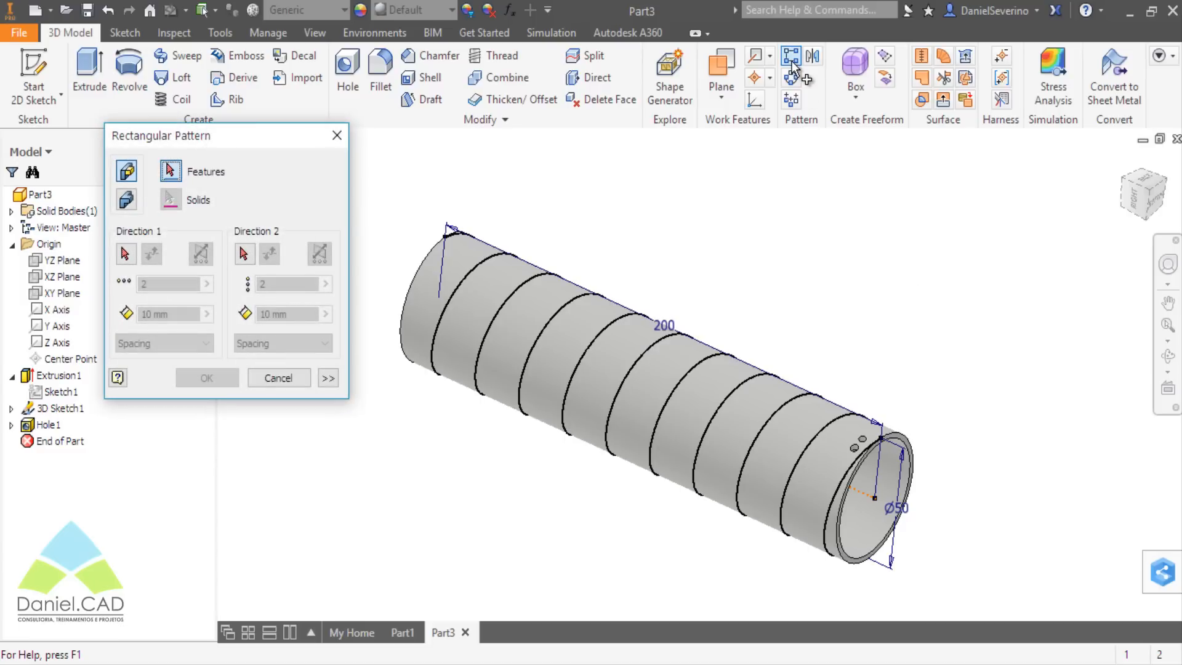
click(865, 442)
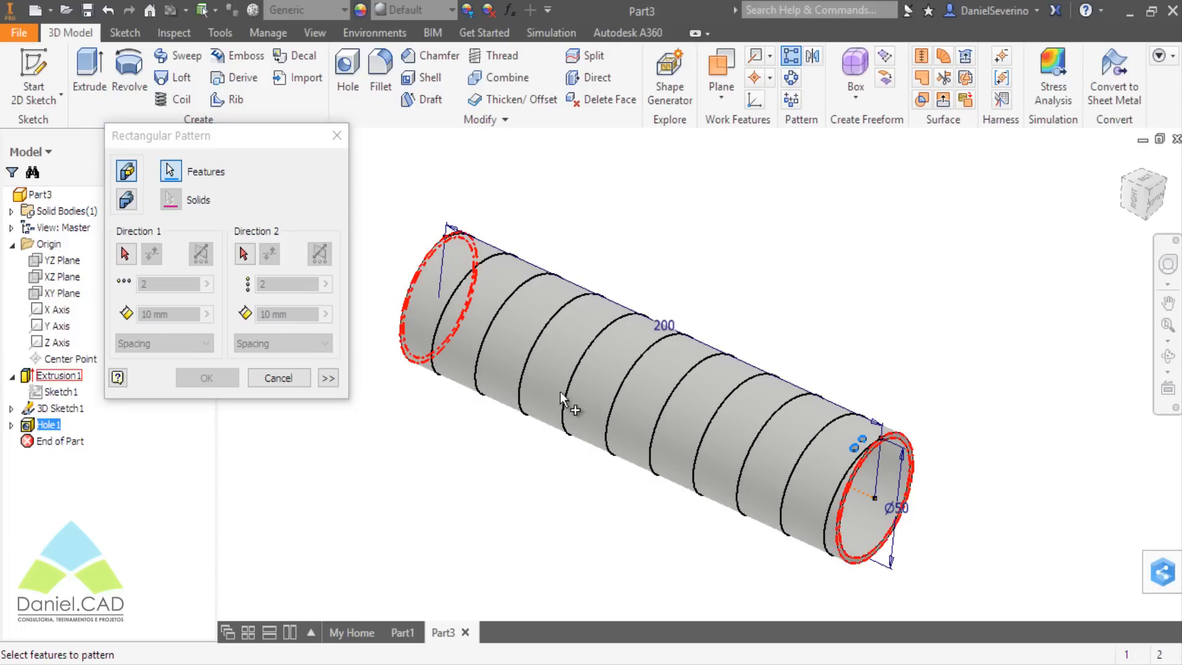
click(125, 254)
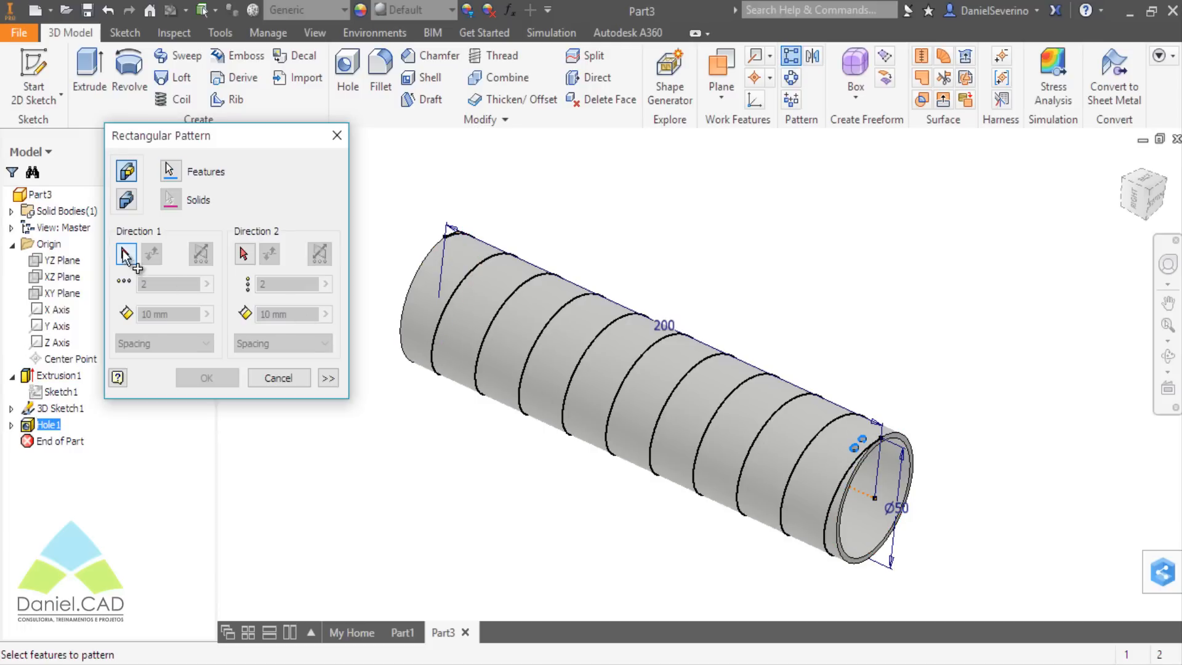
click(58, 330)
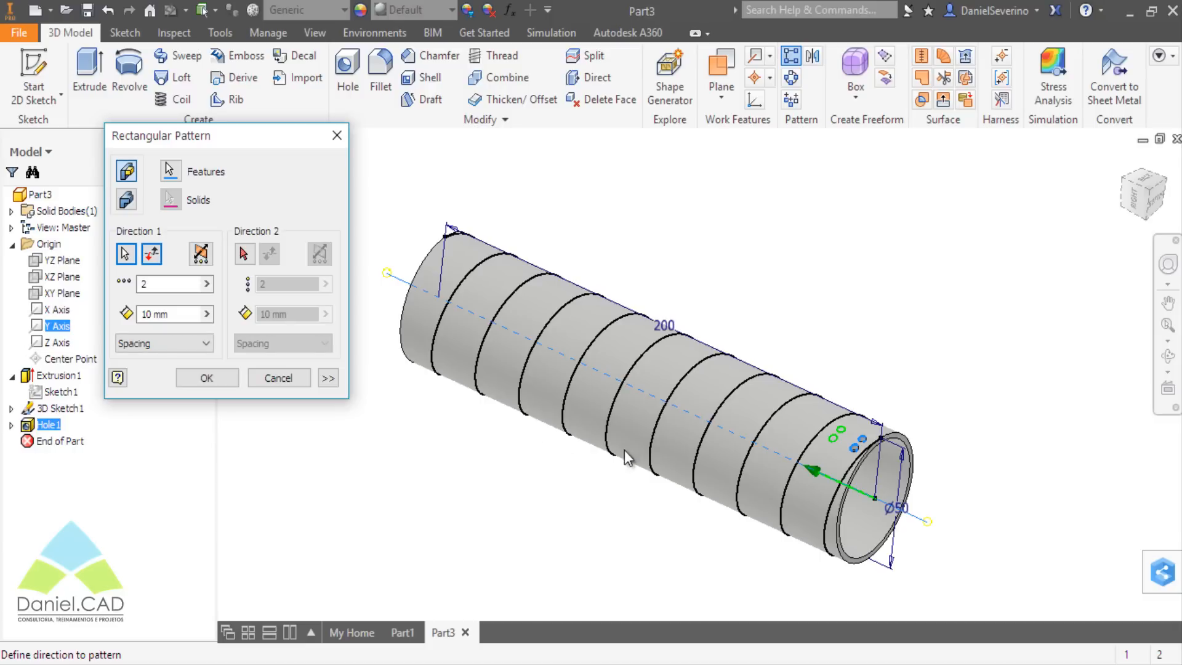
click(203, 343)
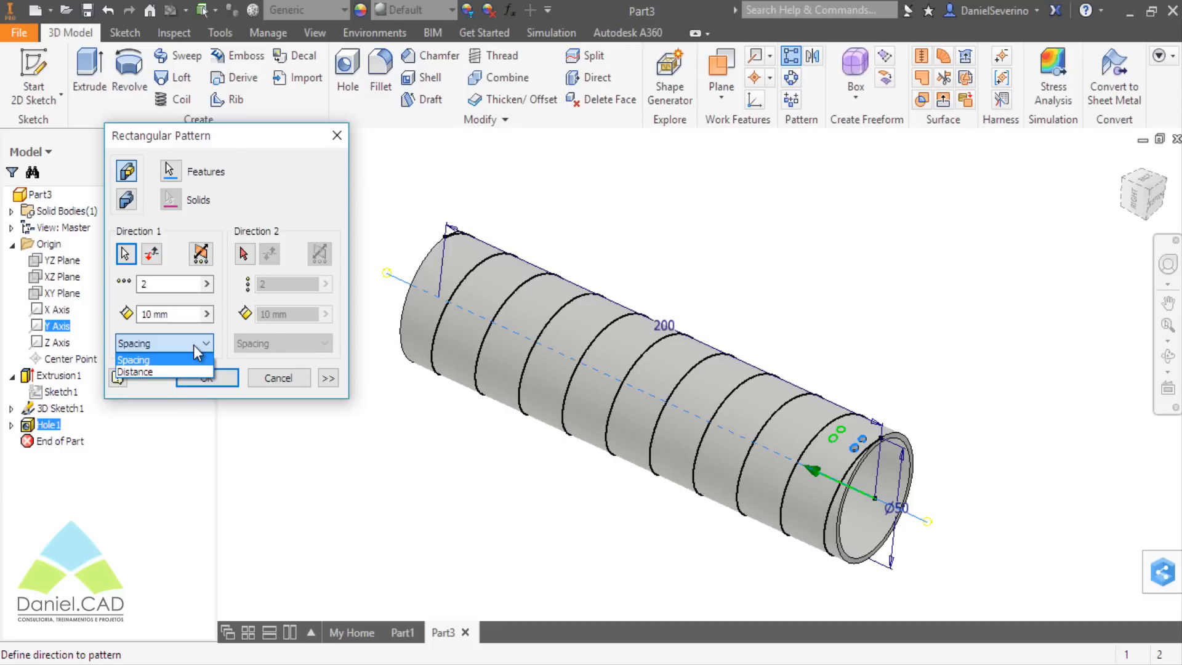
click(336, 136)
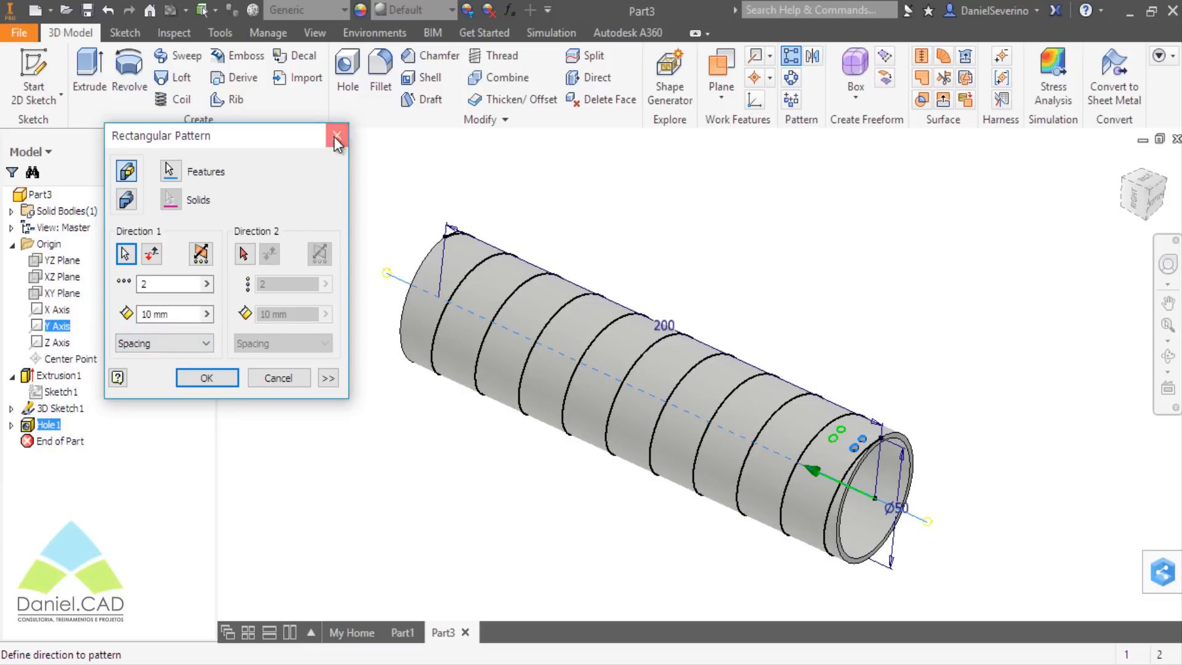
click(336, 136)
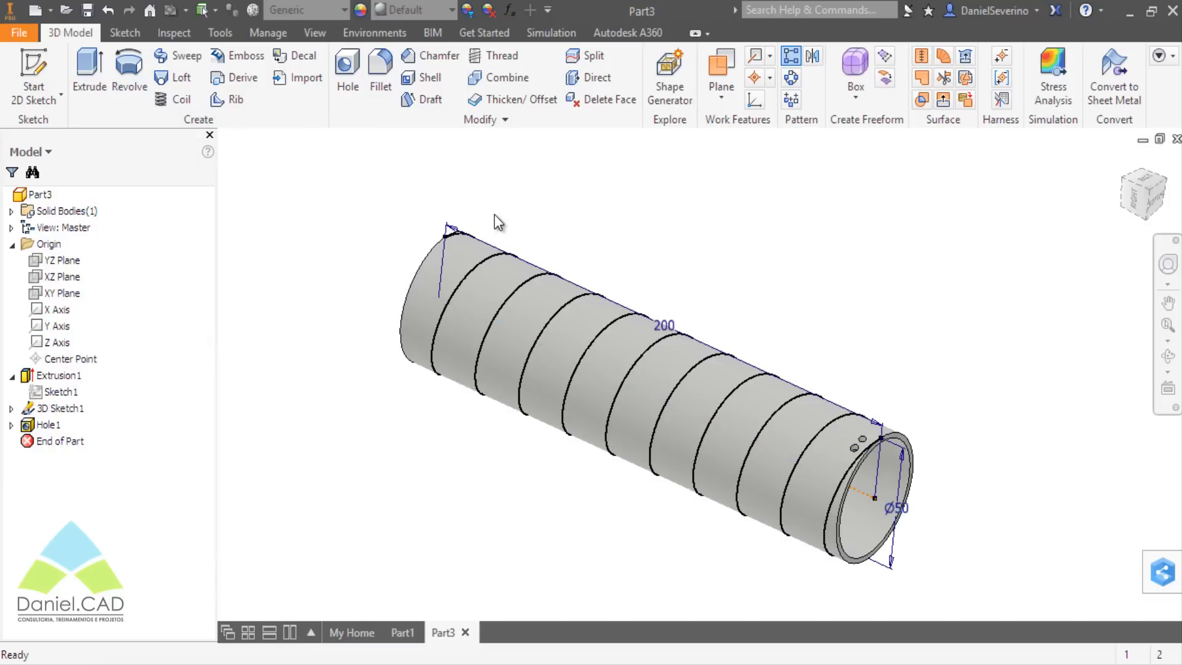
Start a rectangular pattern of the hole pair along the helical curve, with Direction 1 distributed by Curve Length.
click(791, 56)
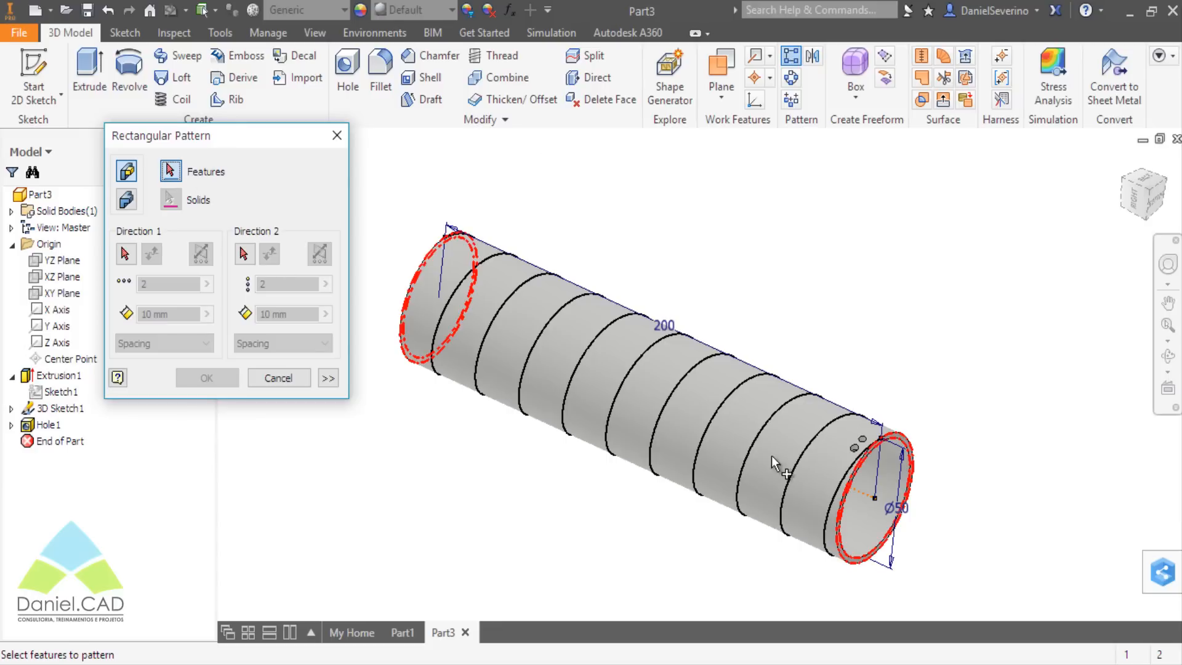
click(862, 447)
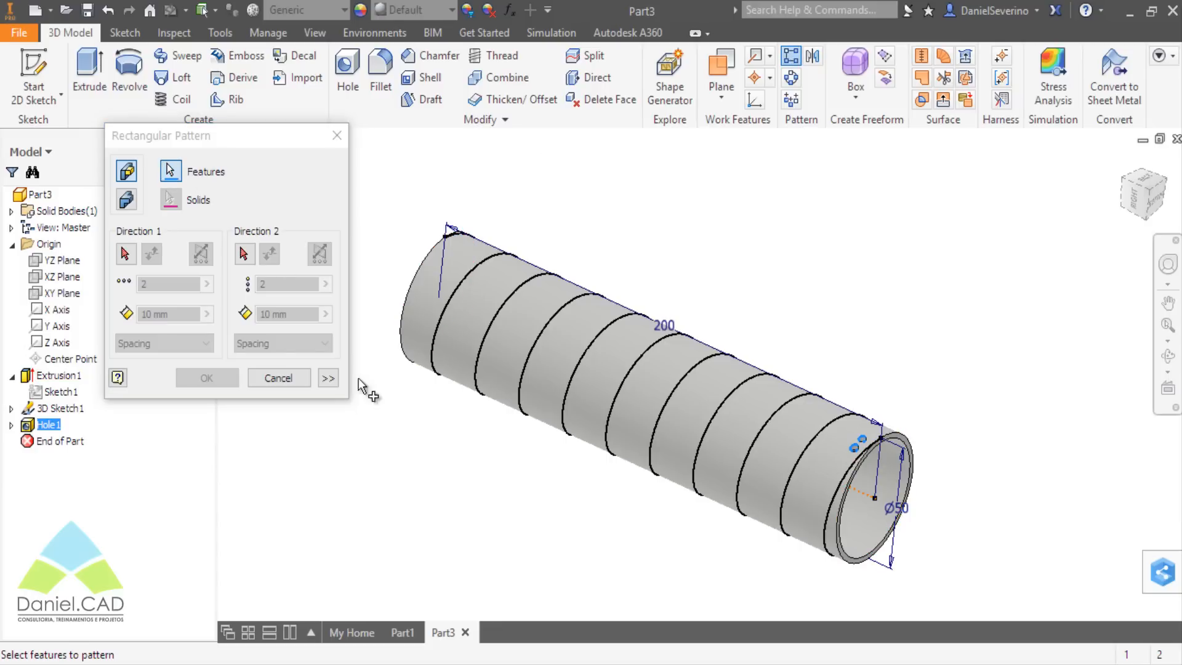
click(130, 258)
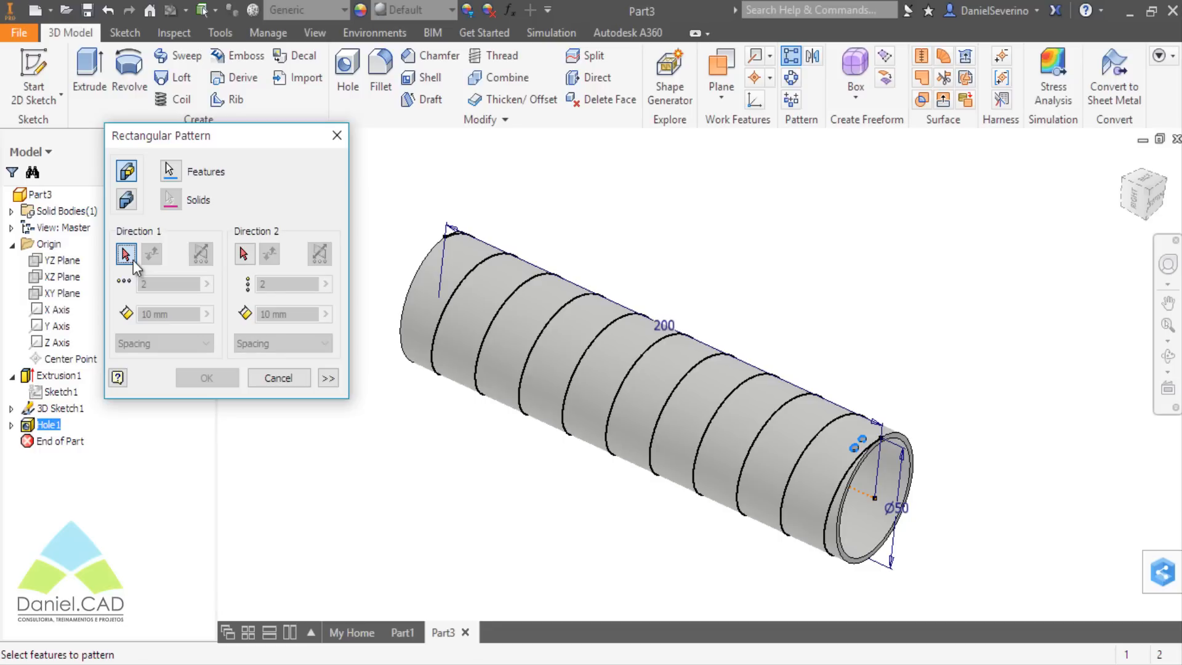
click(760, 422)
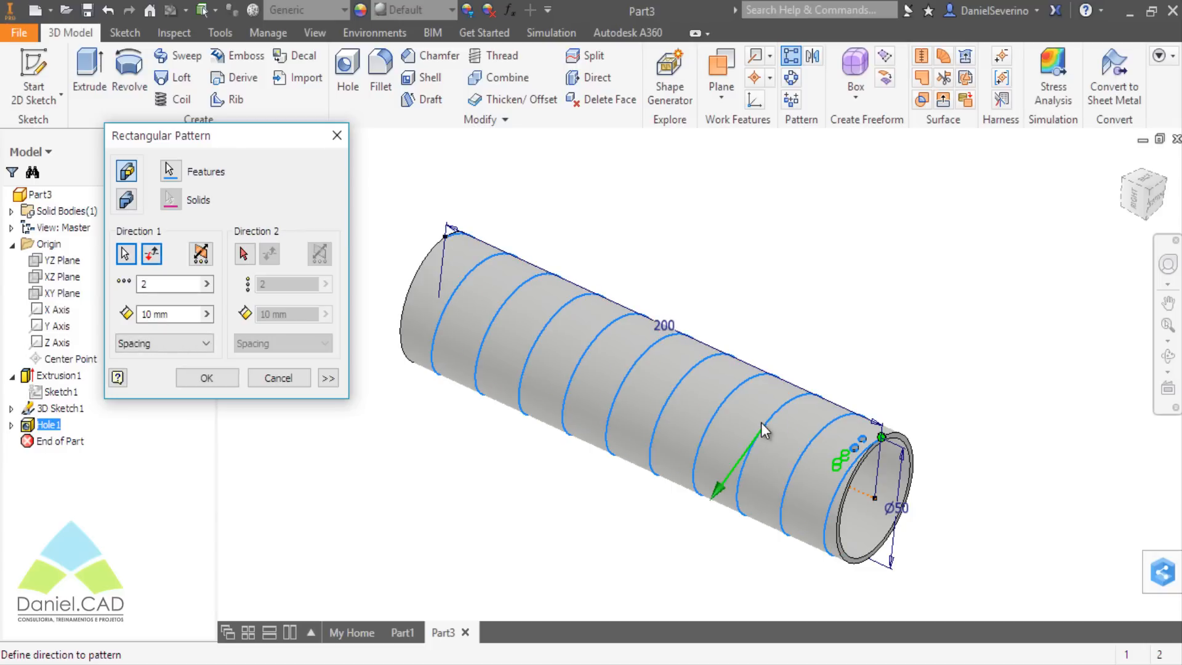
click(158, 342)
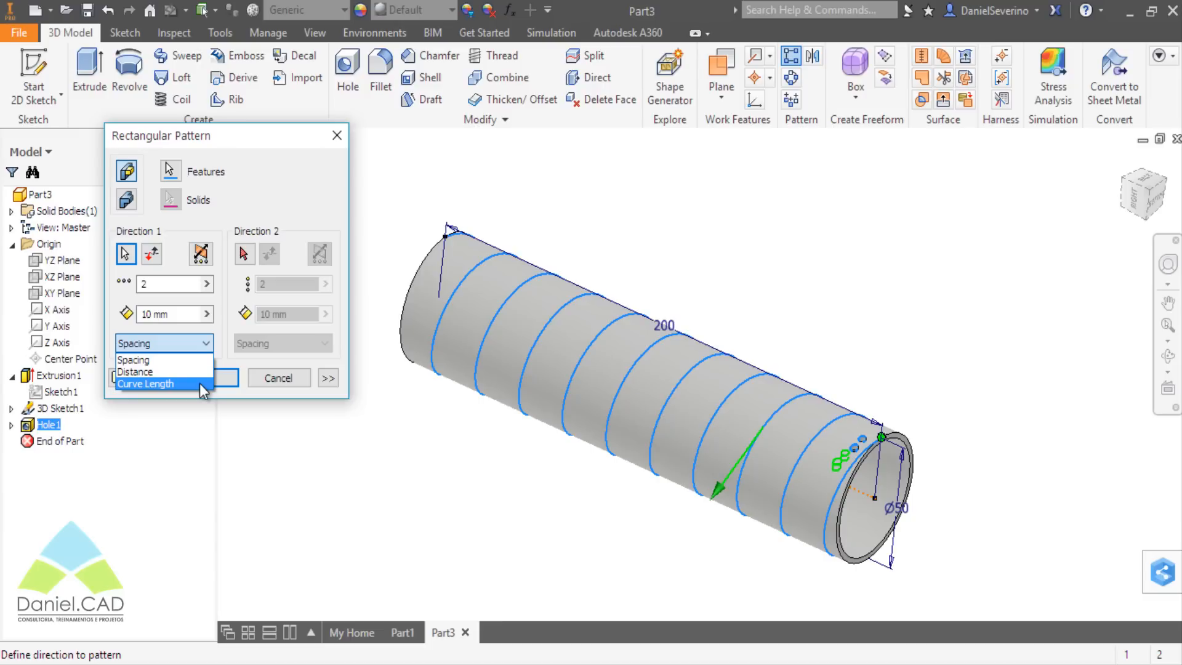
click(200, 383)
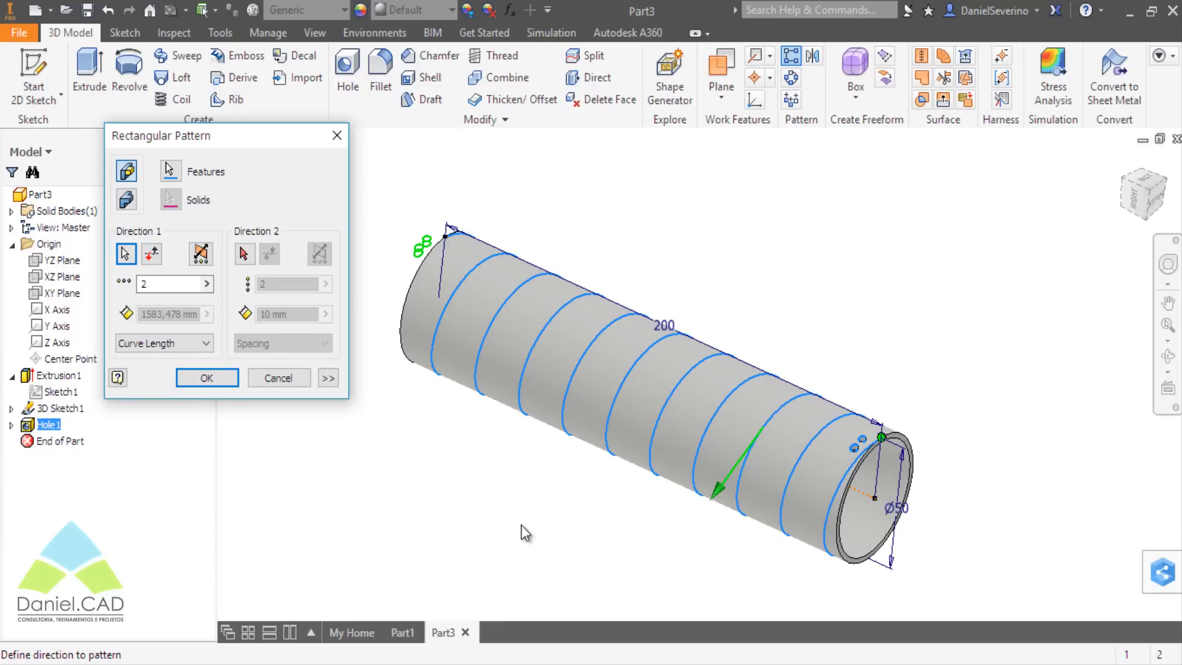
Set the Direction 1 occurrence count to 10 and check the previewed holes from the tube's end.
shift+middle_drag(539, 508, 565, 474)
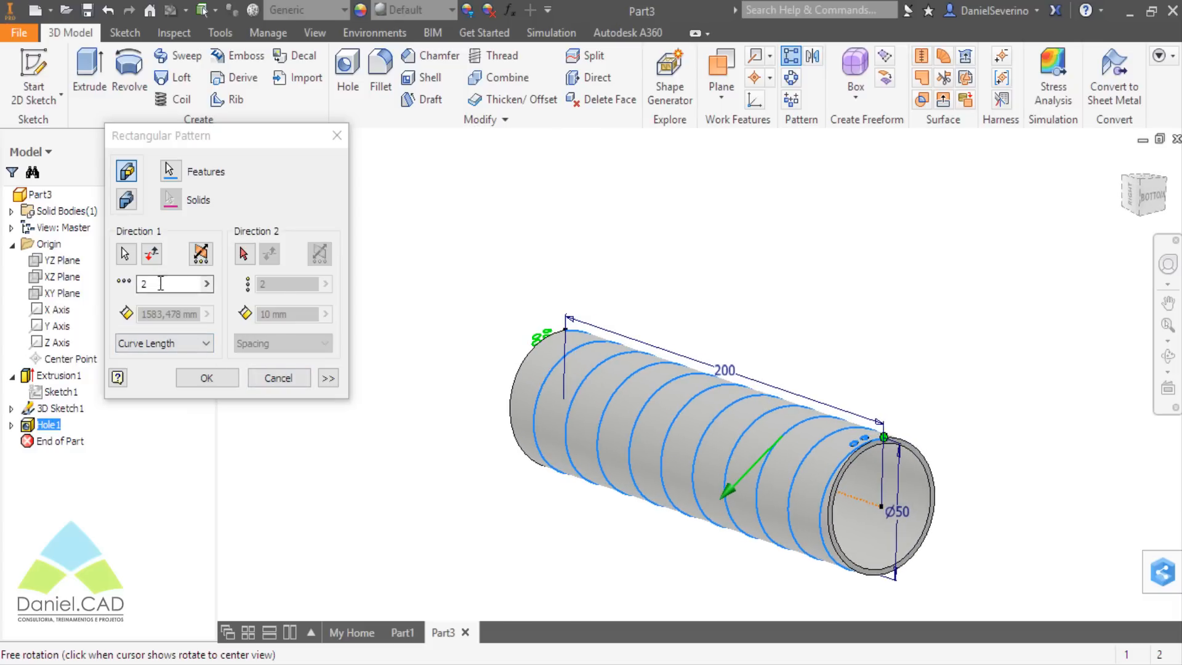
text(10)
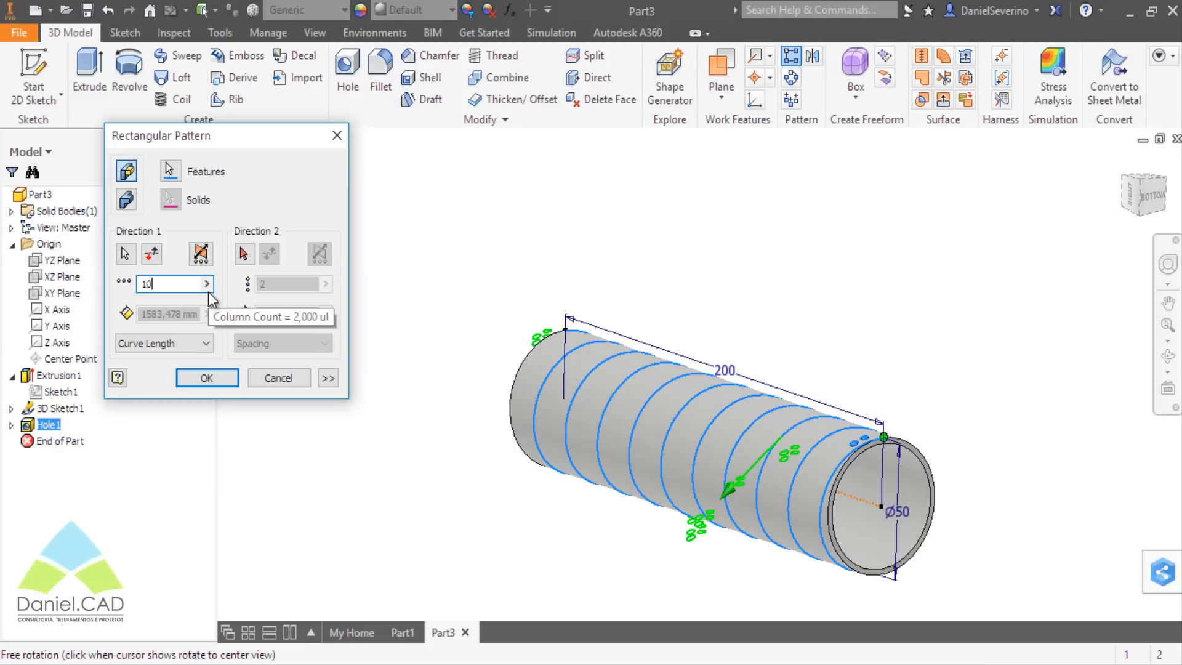
shift+middle_drag(466, 392, 975, 420)
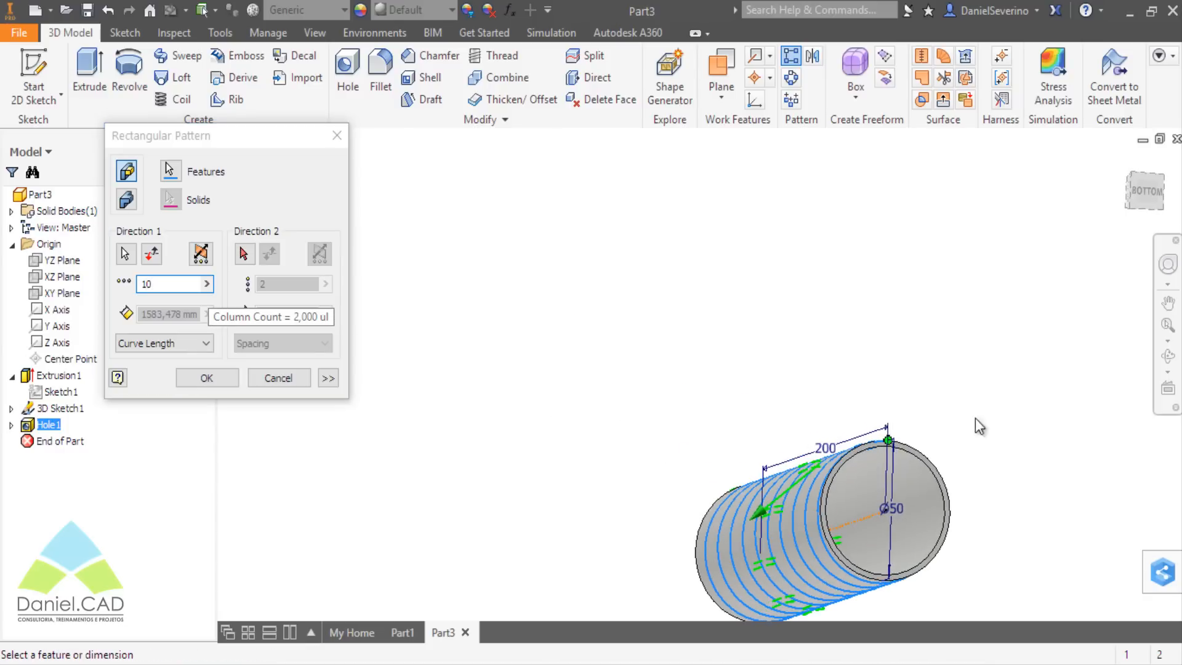
click(1145, 191)
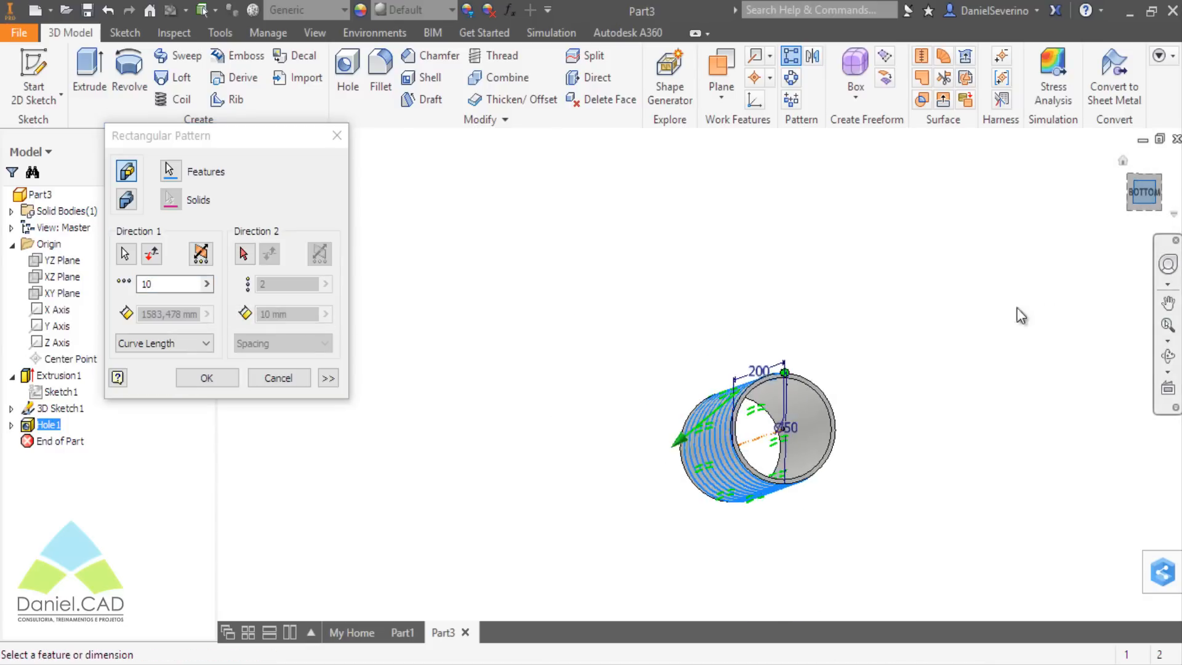
scroll(677, 372, down, 6)
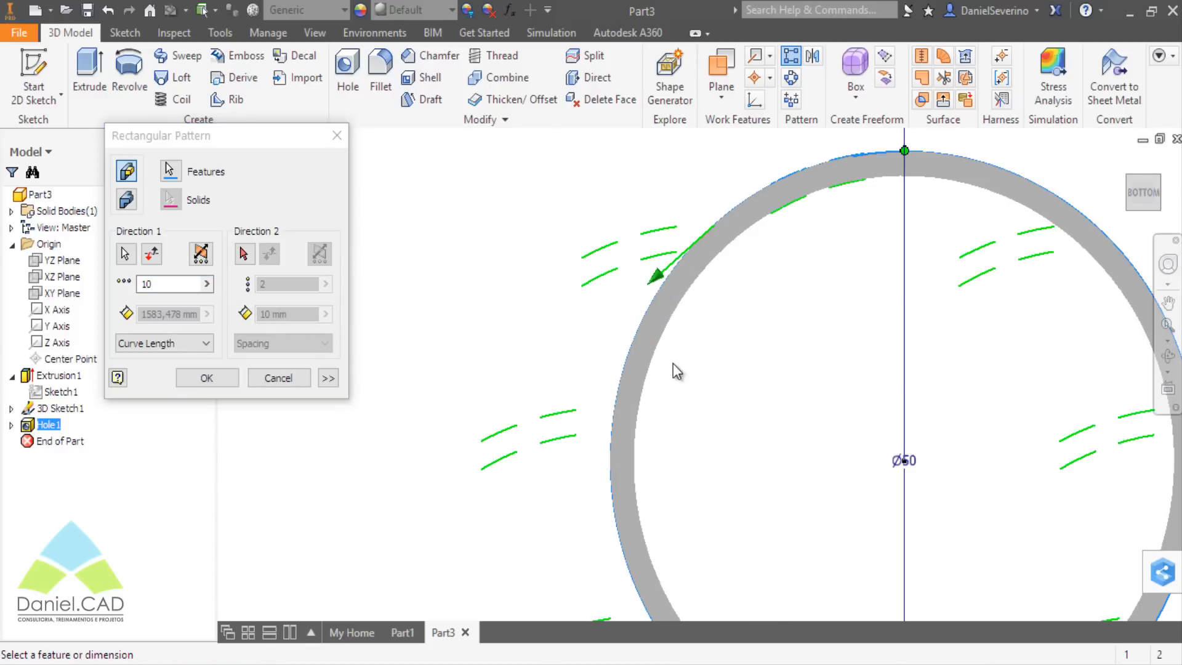
scroll(674, 368, up, 2)
scroll(758, 407, up, 3)
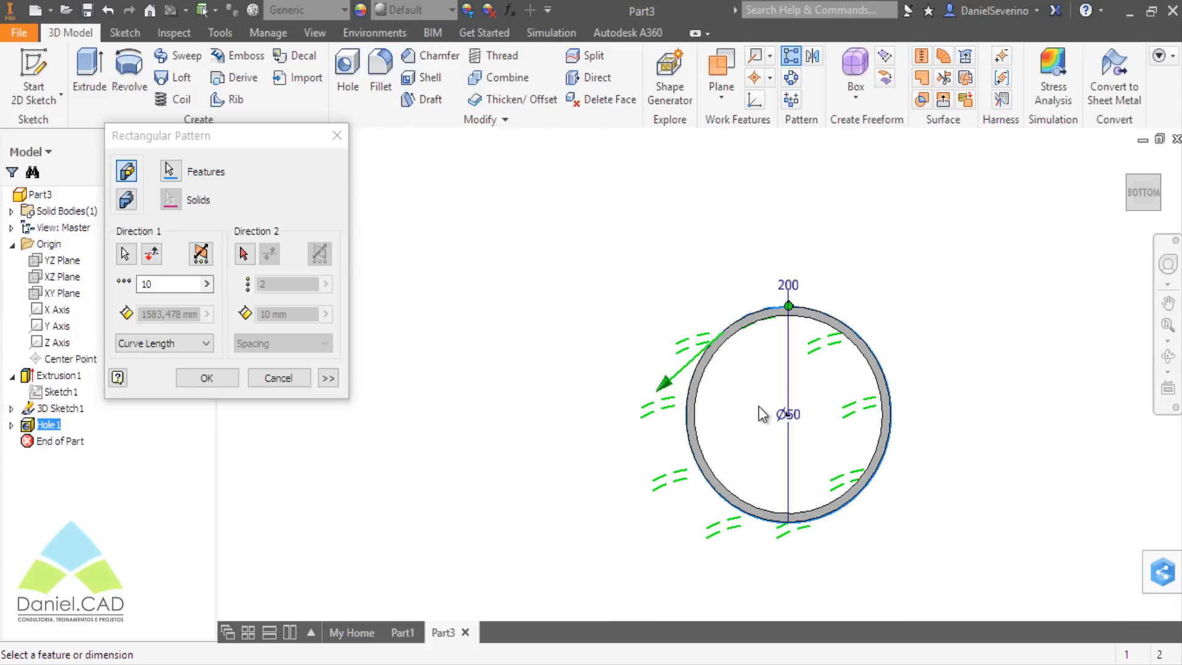
Set the pattern's orientation to Direction1 so the hole copies follow the helical curve.
click(328, 378)
middle_drag(662, 412, 528, 348)
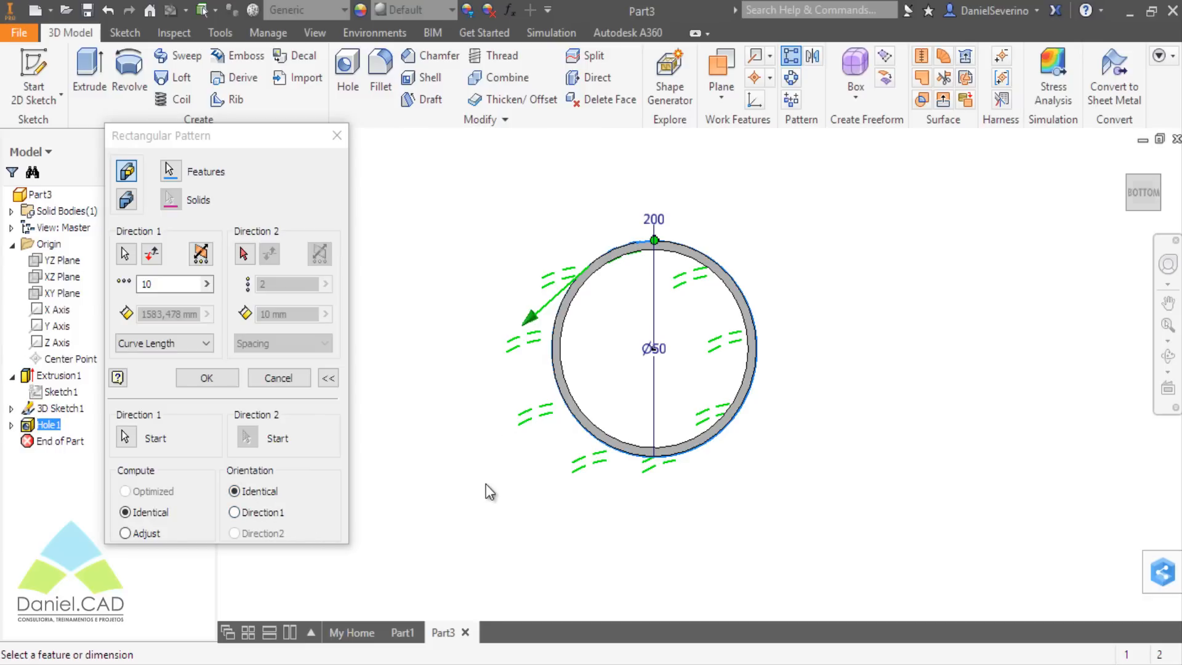
shift+middle_drag(485, 484, 419, 515)
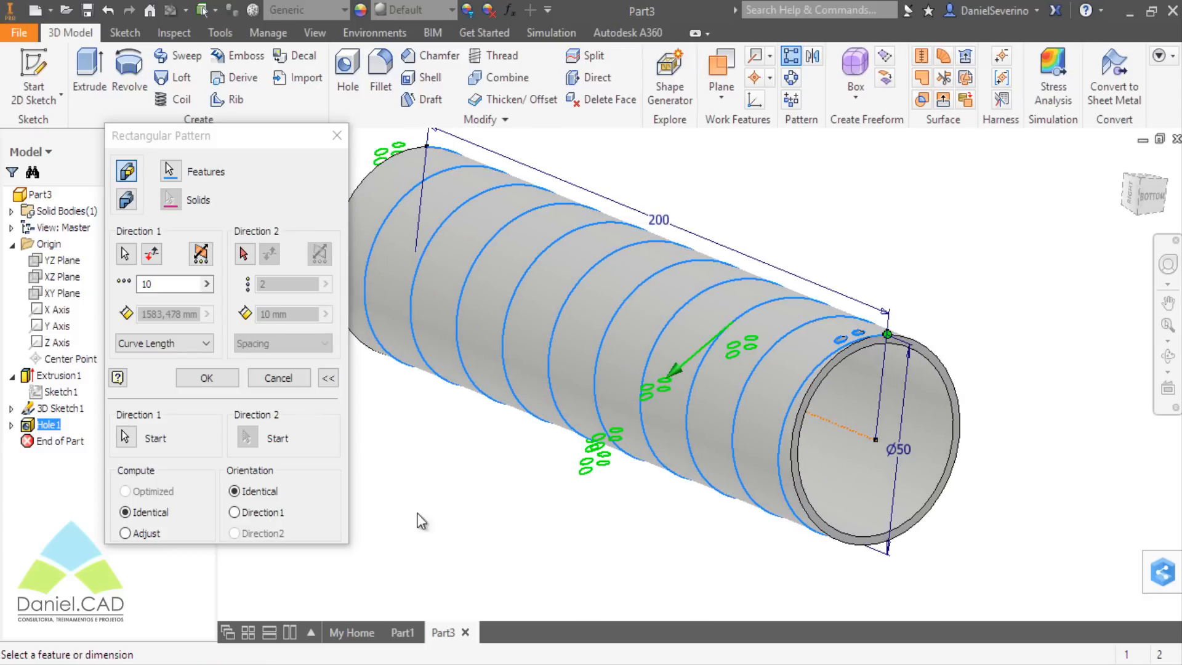
click(270, 514)
shift+middle_drag(563, 508, 767, 407)
scroll(832, 370, down, 3)
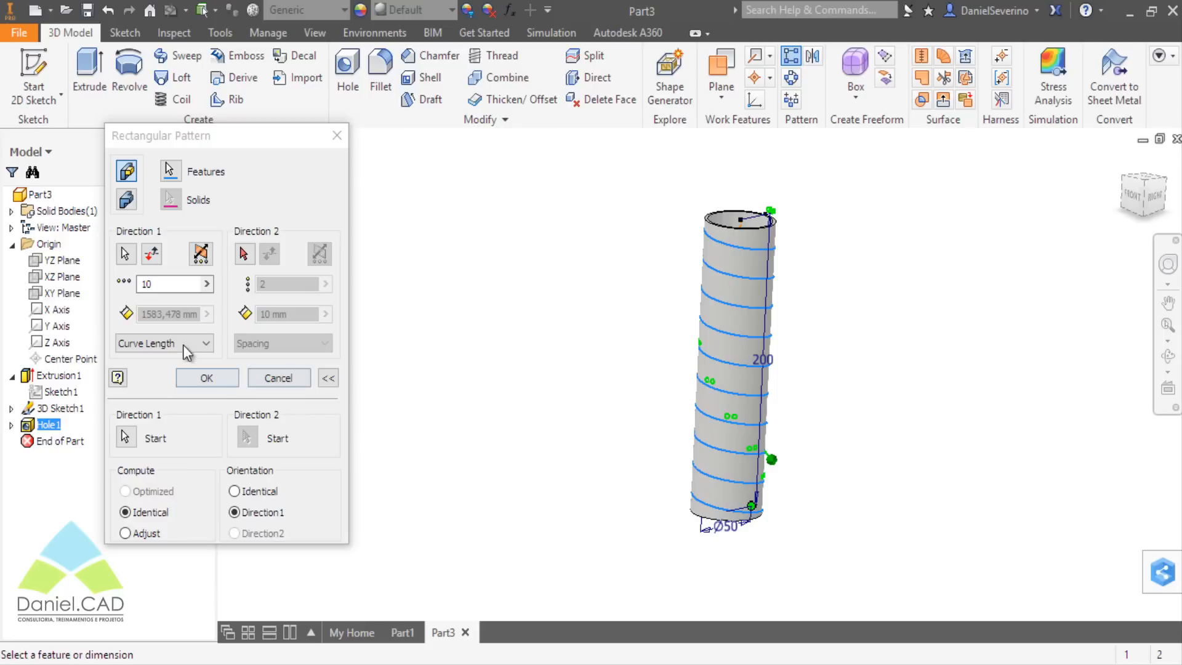
Set the Direction 1 occurrence count to 40 and examine the hole spacing around the tube.
click(207, 283)
double_click(165, 281)
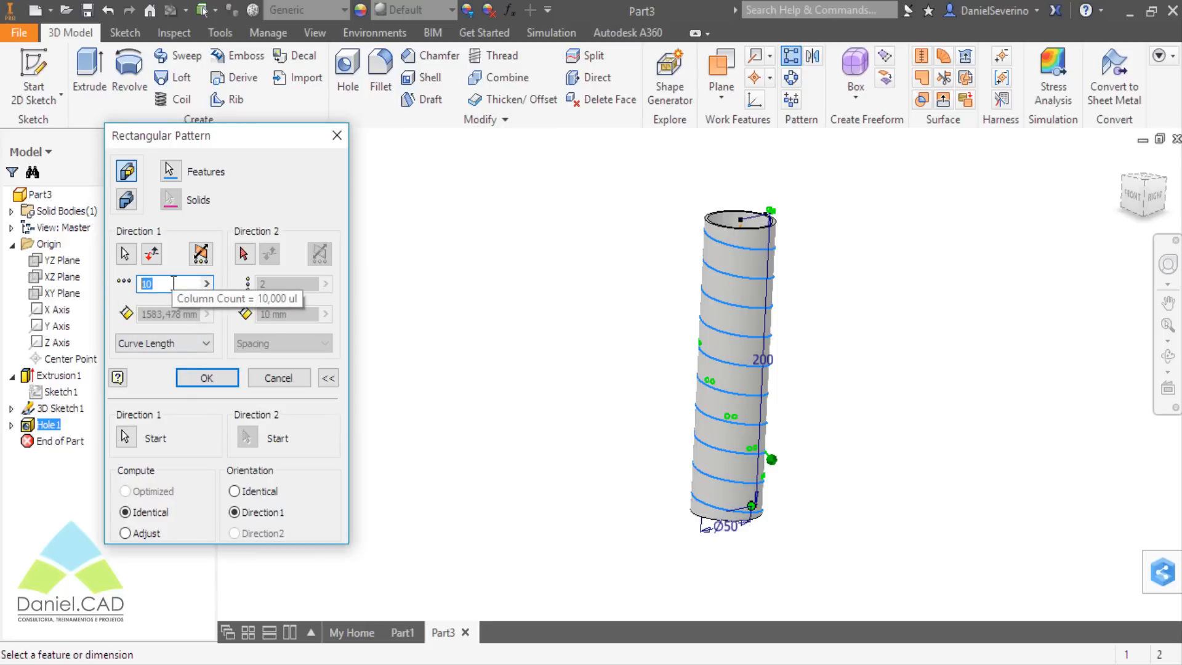
text(40)
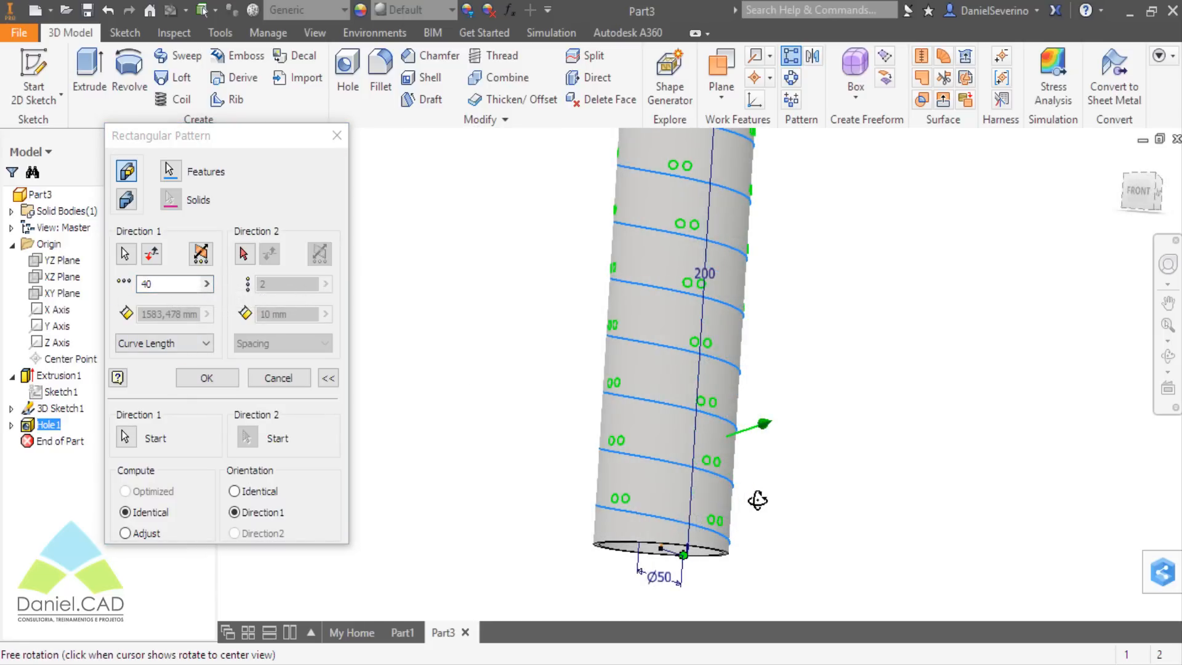
shift+middle_drag(757, 499, 824, 530)
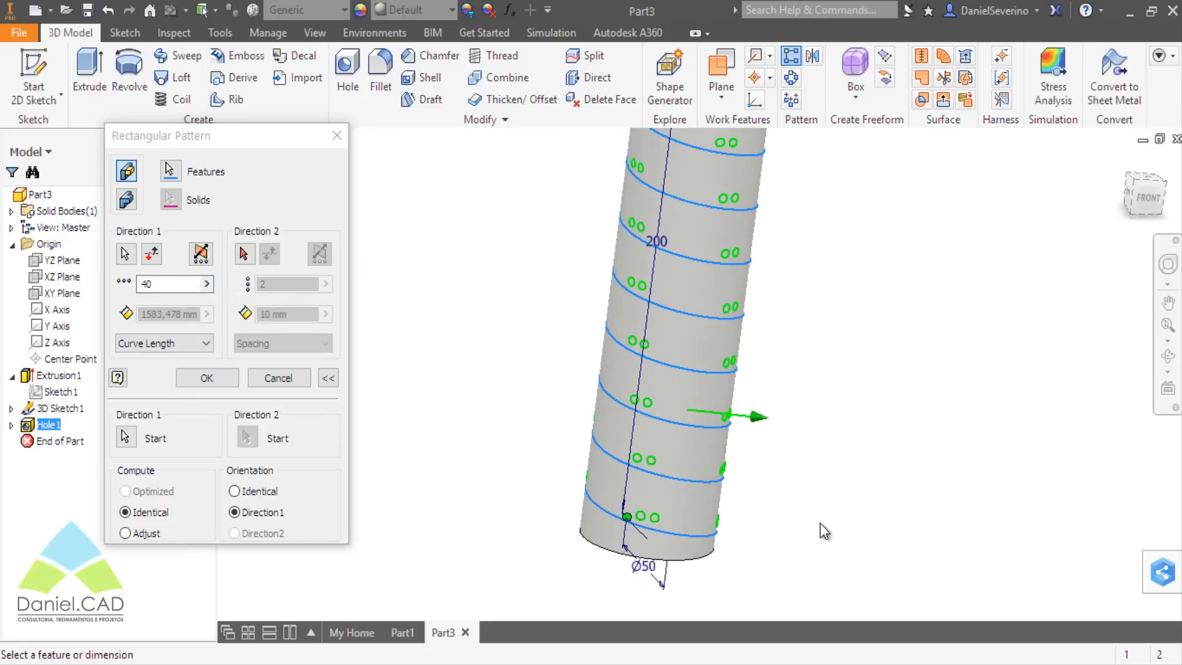
scroll(827, 443, down, 3)
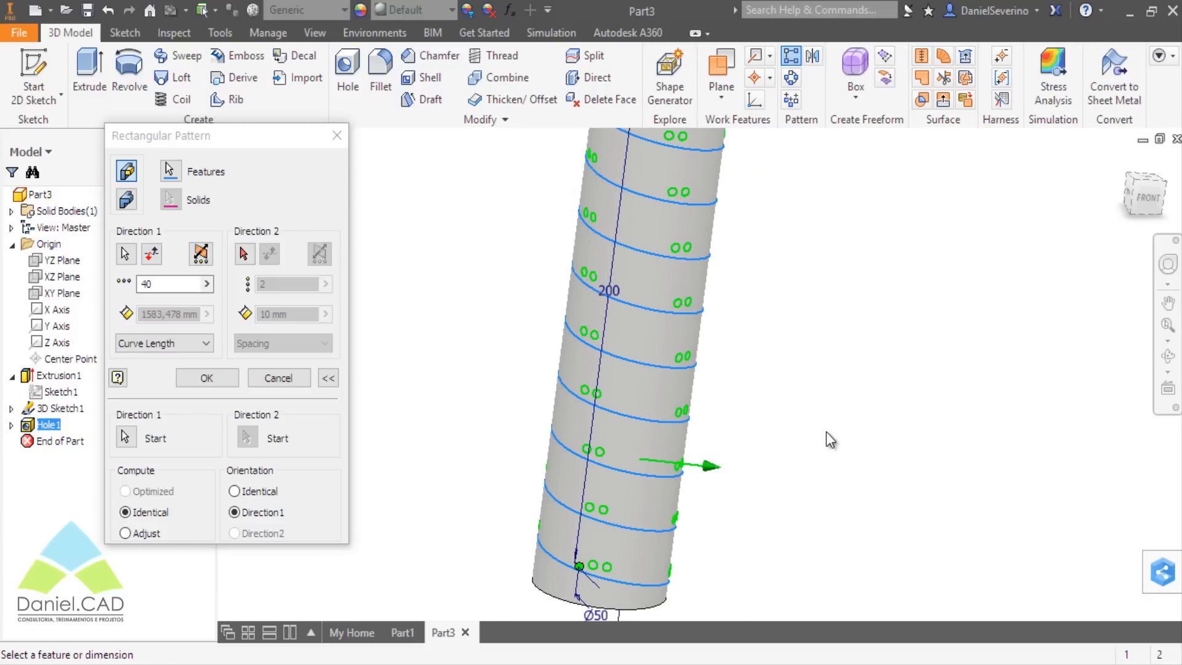
shift+middle_drag(804, 432, 630, 418)
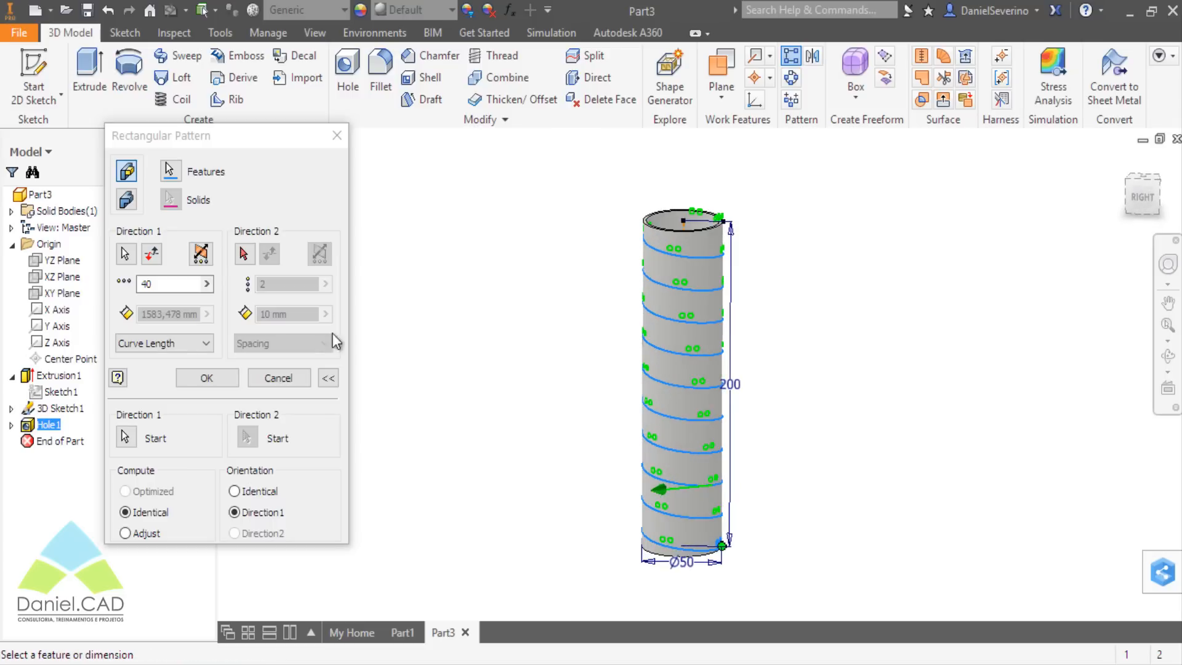
Set the Direction 1 occurrence count to 47 and create the hole pattern along the helix.
click(189, 283)
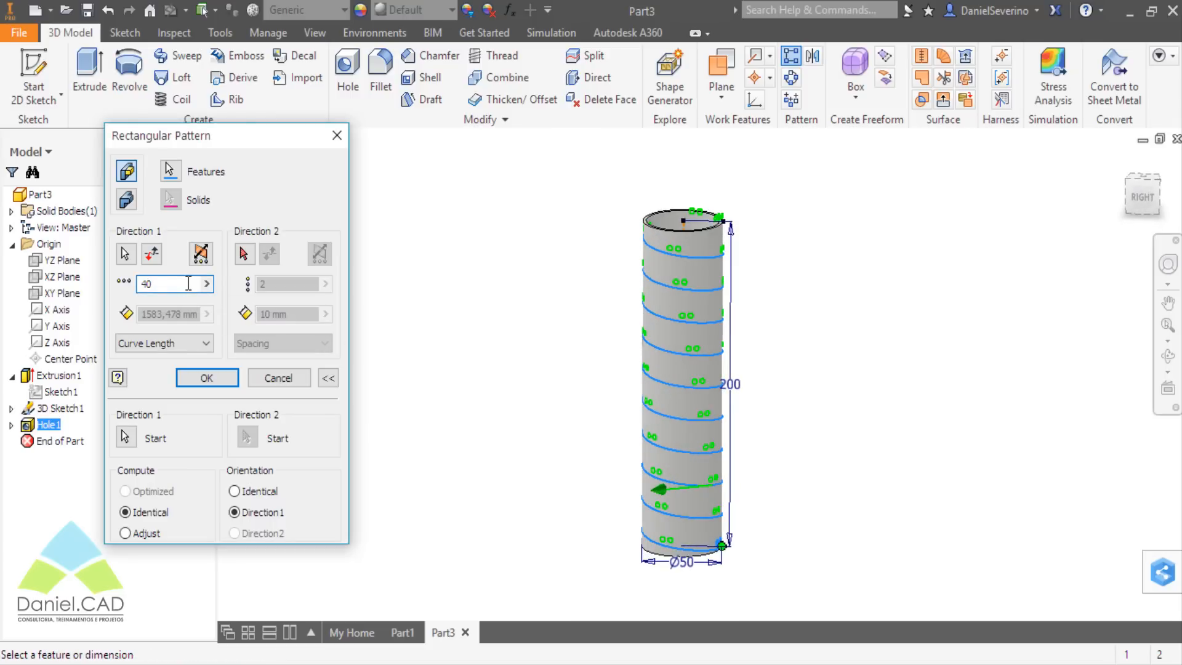
key(BackSpace)
text(7)
shift+middle_drag(608, 474, 696, 458)
shift+middle_drag(762, 466, 799, 463)
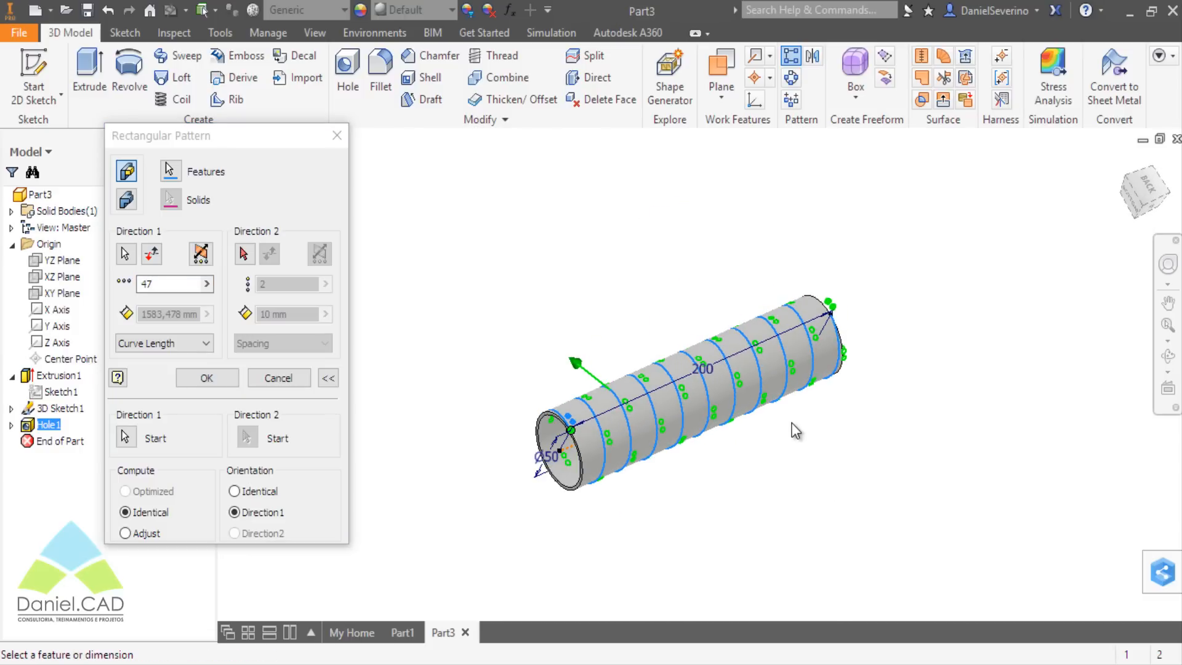
scroll(793, 434, up, 3)
scroll(855, 487, down, 1)
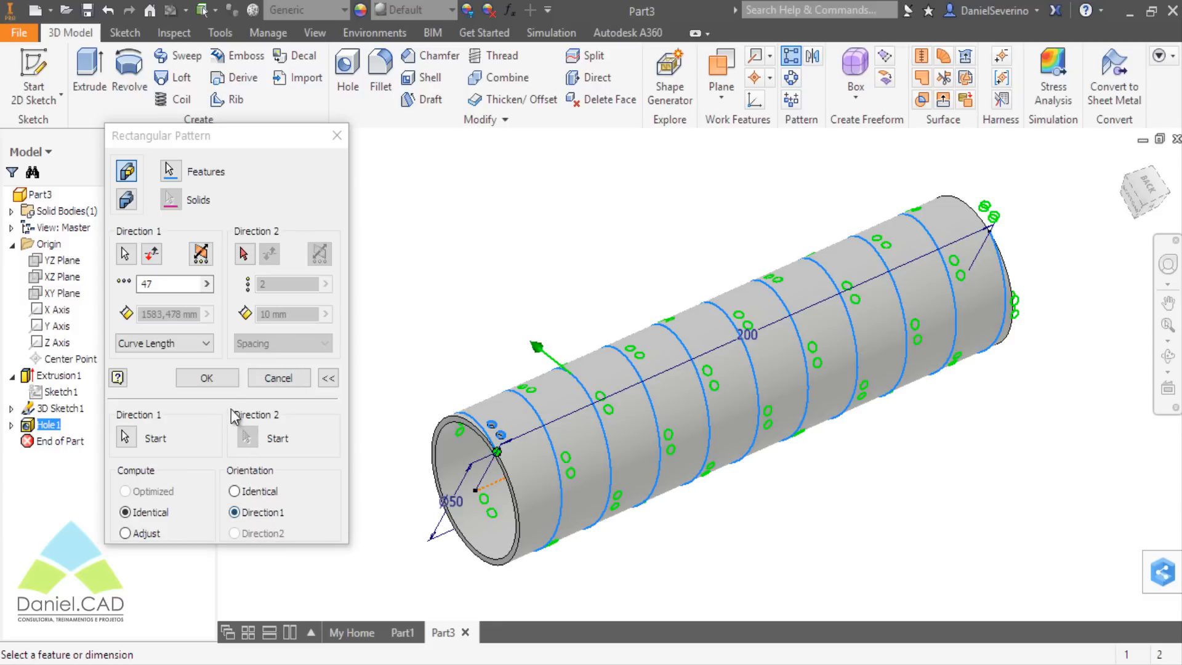
click(206, 378)
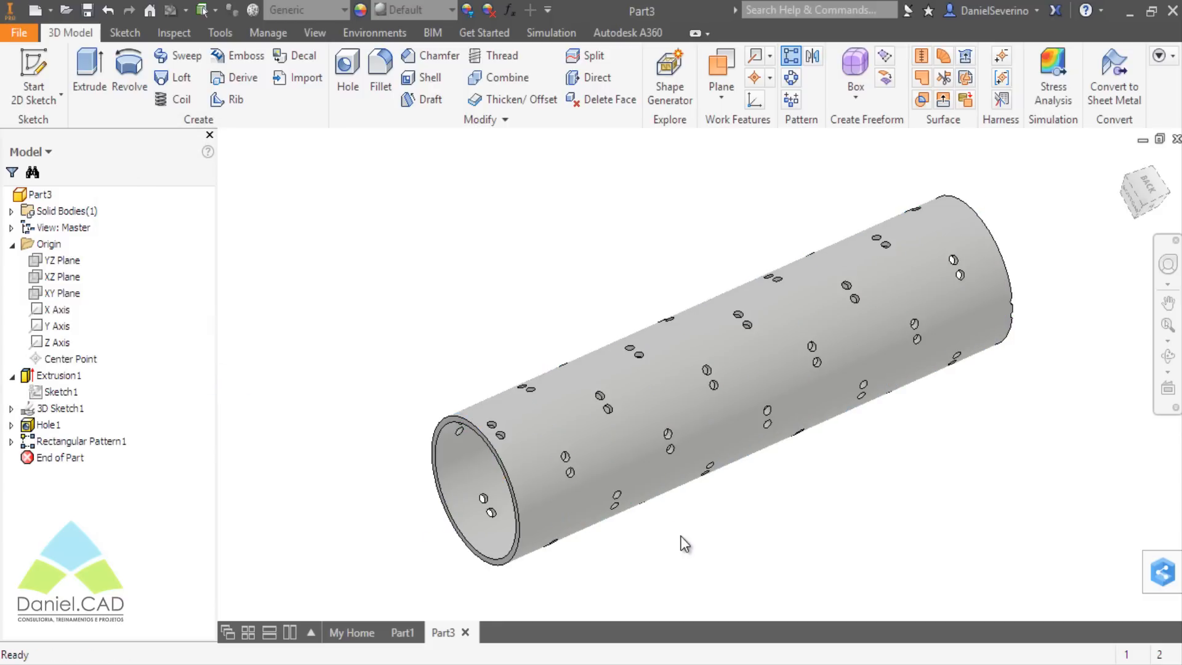
shift+middle_drag(678, 529, 740, 522)
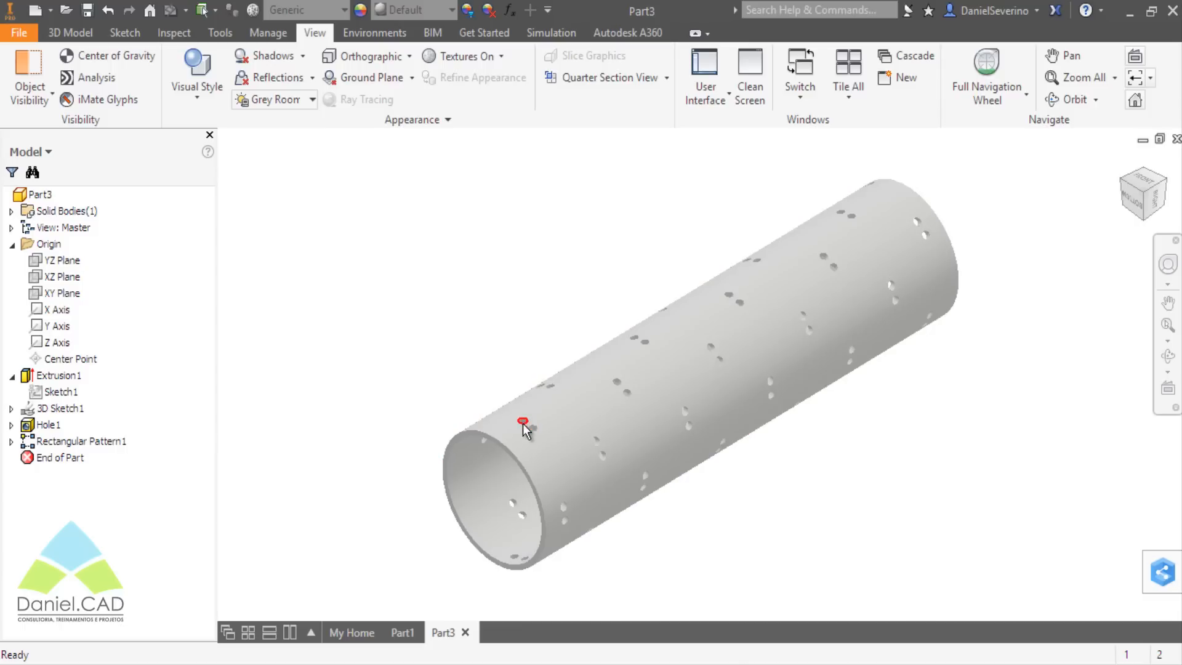
key(Home)
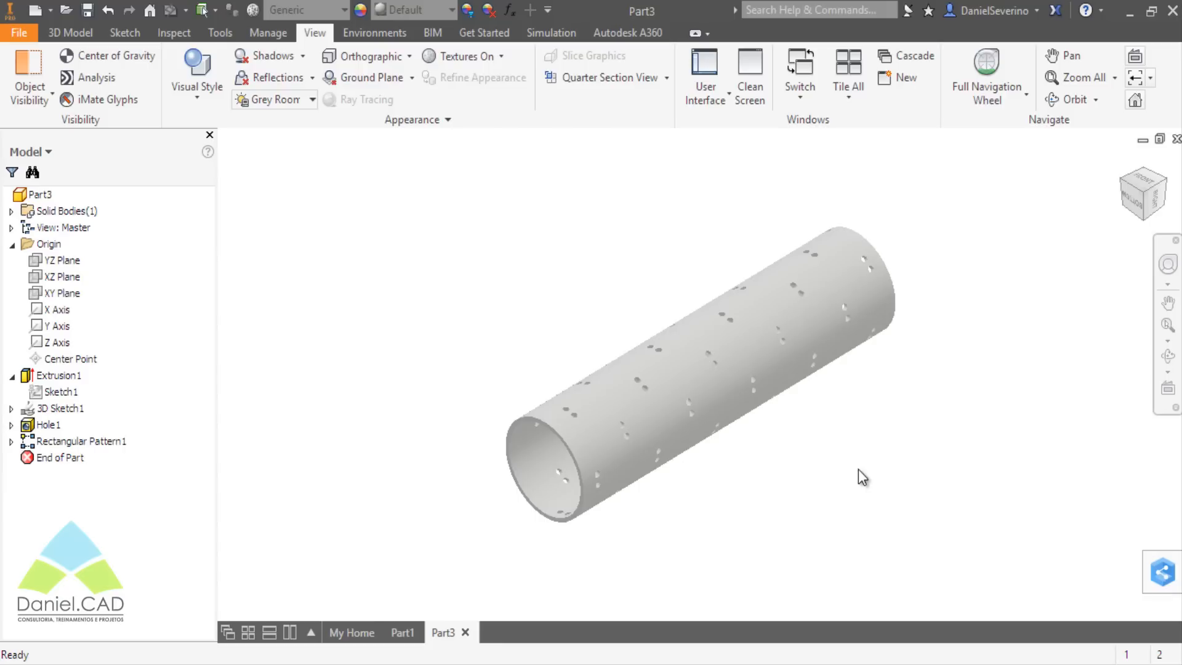
scroll(861, 477, down, 3)
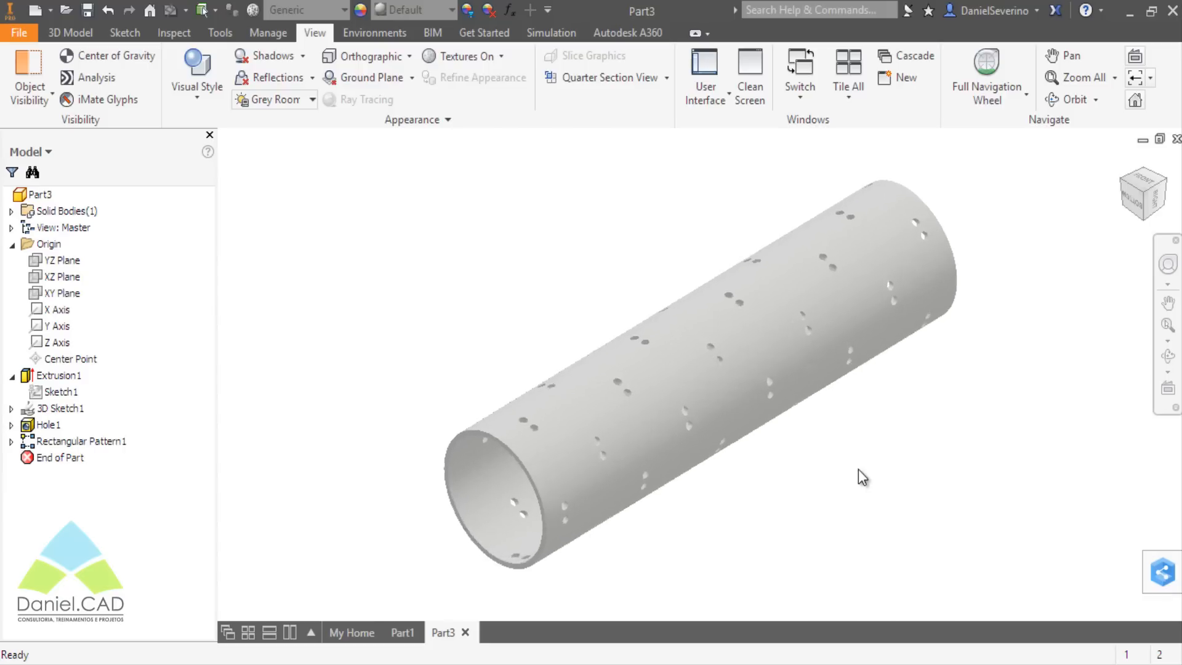